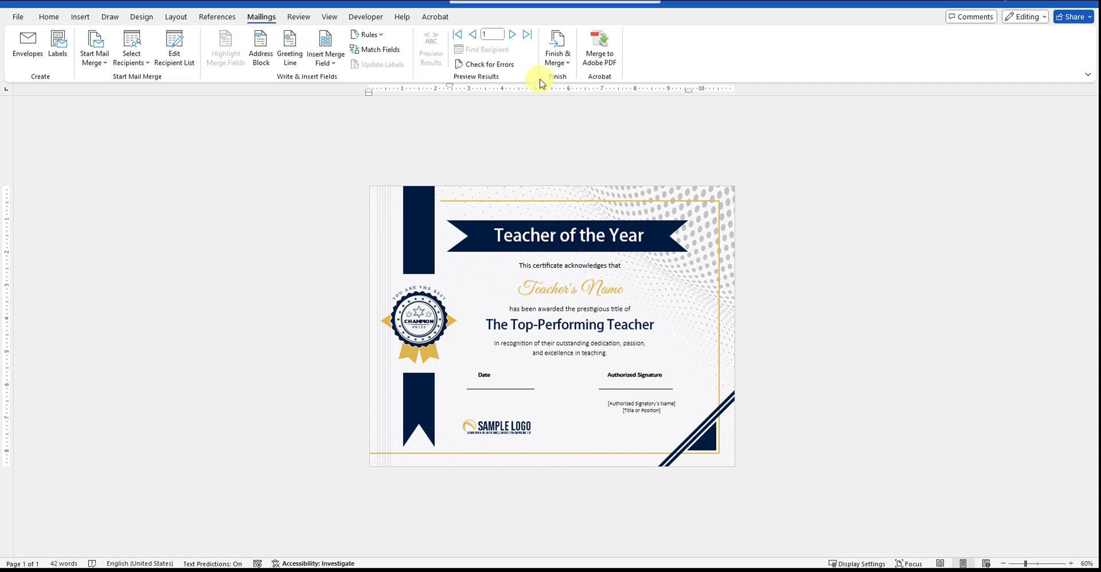
# Merge all records with Edit Individual Documents into a new document and scroll through it.
pyautogui.click(556, 57)
pyautogui.click(561, 80)
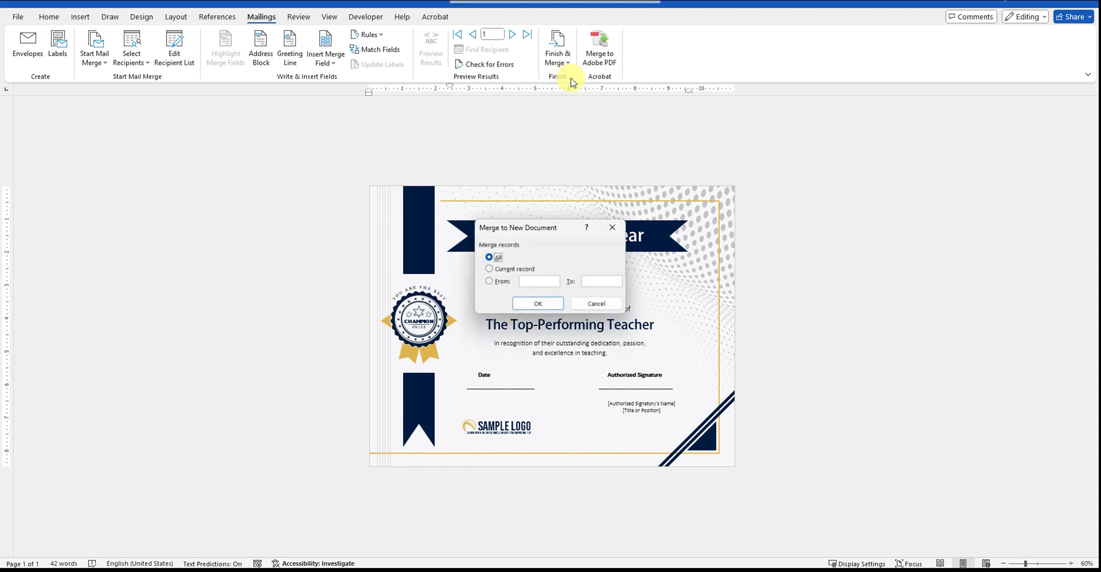
pyautogui.click(523, 302)
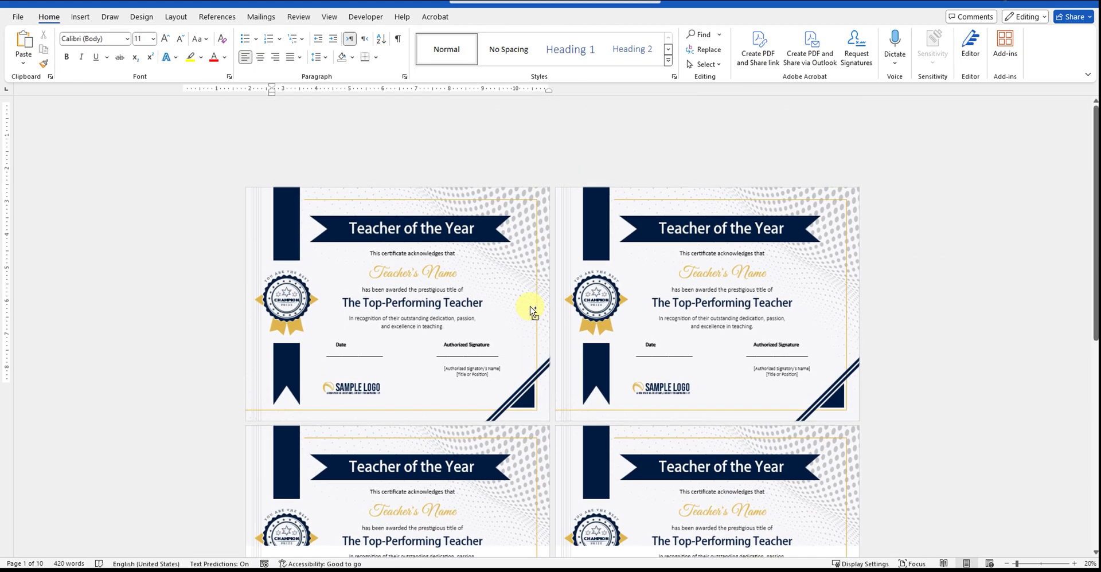
pyautogui.scroll(2, 535, 303)
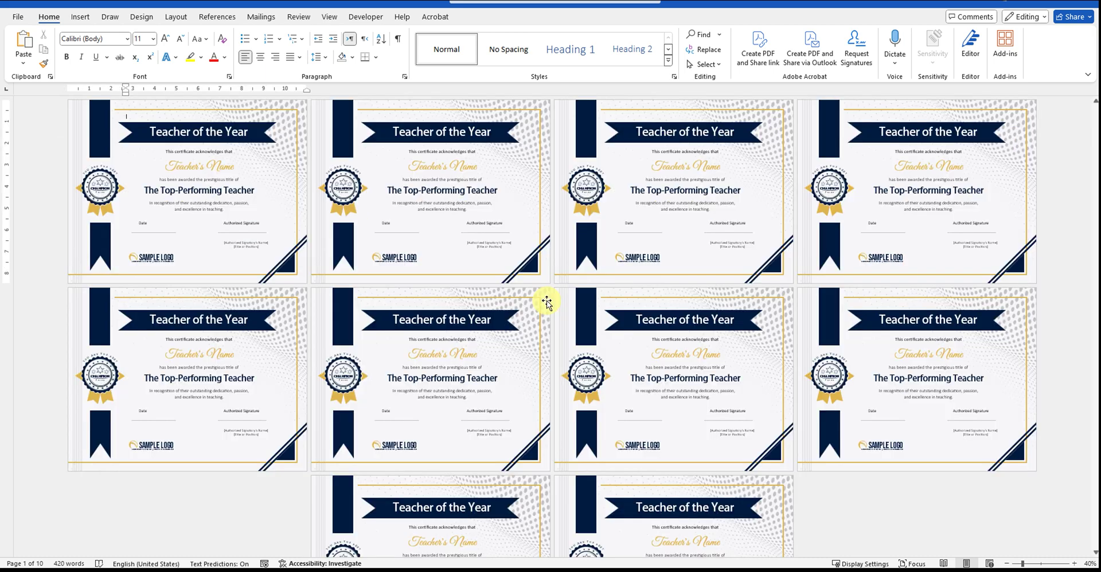
pyautogui.scroll(1, 552, 299)
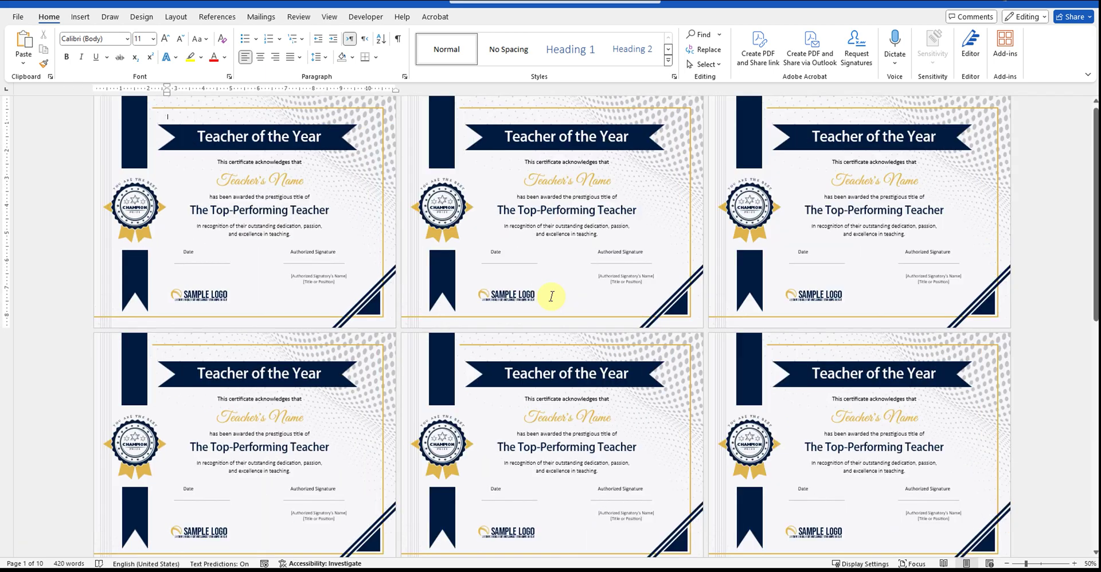
pyautogui.scroll(-1, 552, 297)
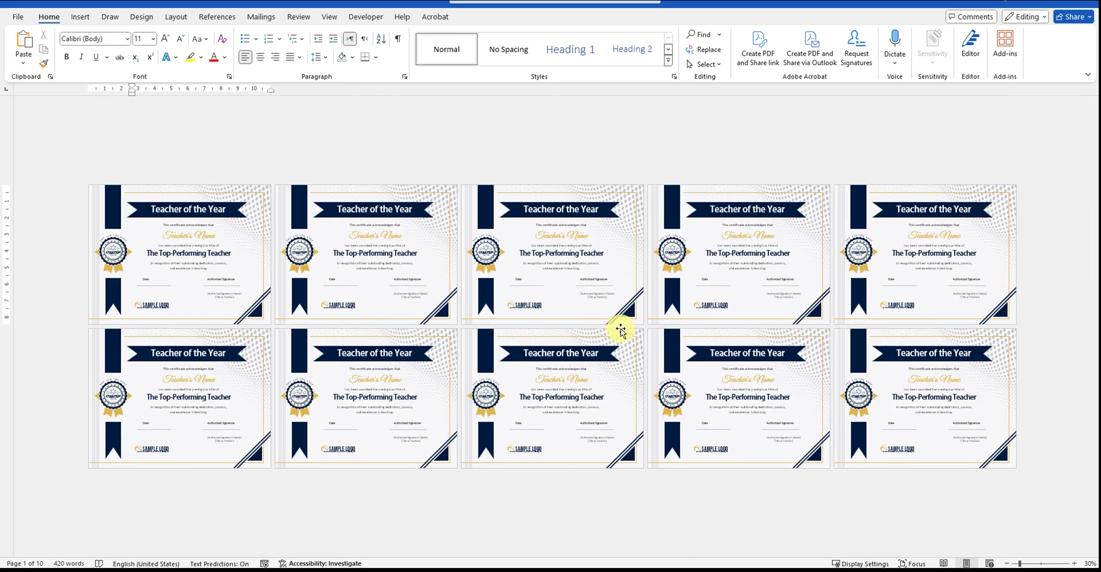
pyautogui.scroll(2, 682, 345)
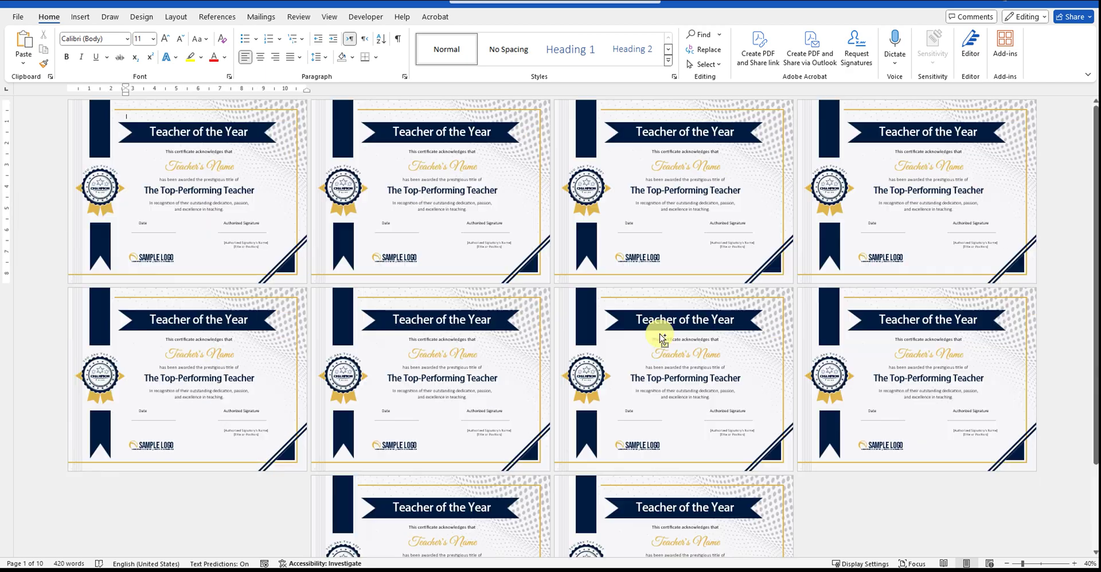
pyautogui.scroll(-3, 660, 335)
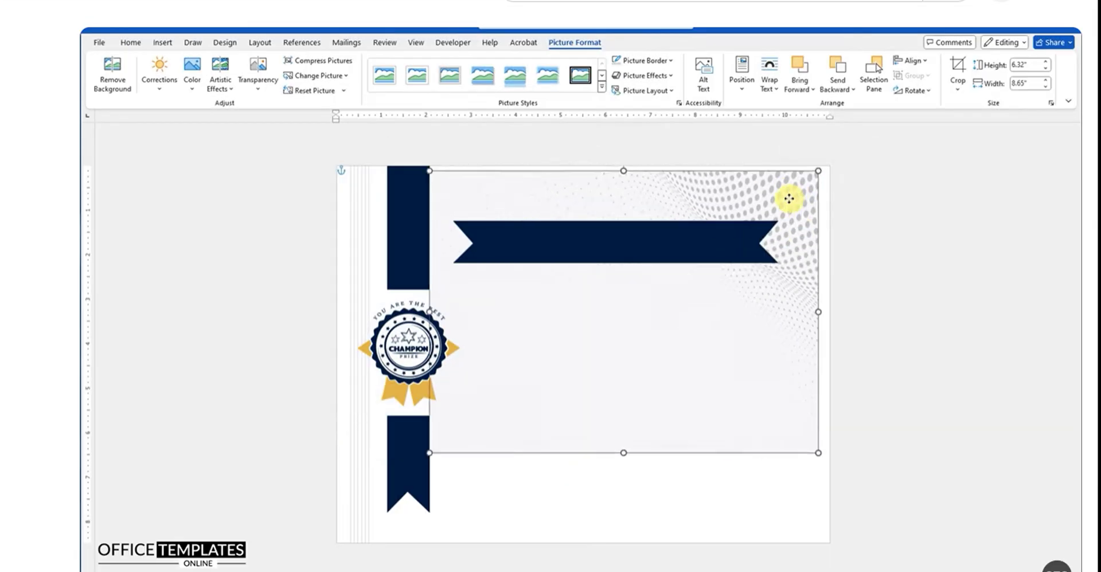
pyautogui.click(881, 291)
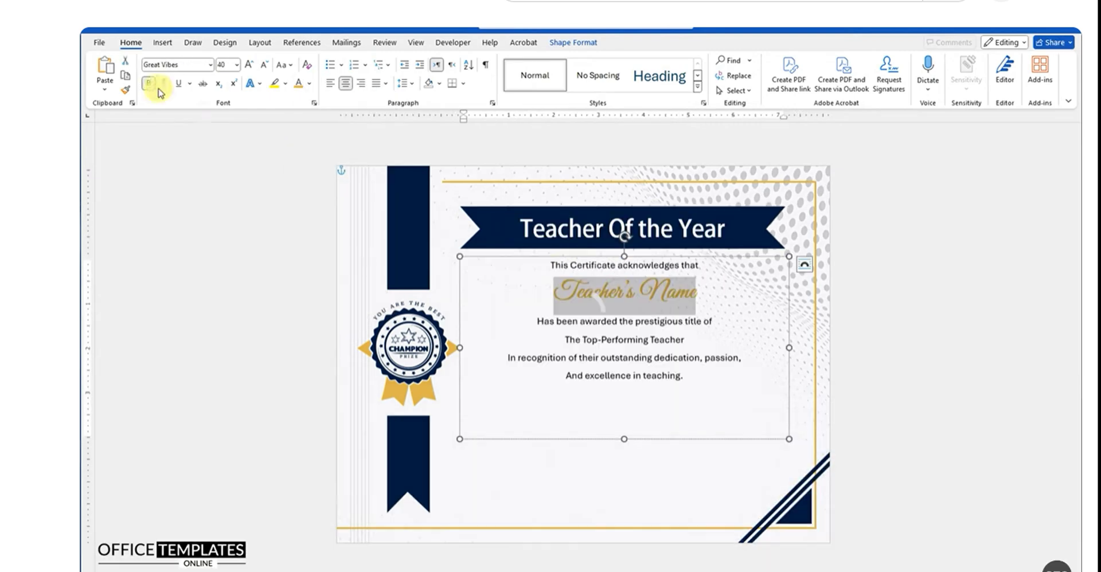
# Download the #1 Teacher of the Year Certificate template from Office Templates Online.
pyautogui.tripleClick(631, 351)
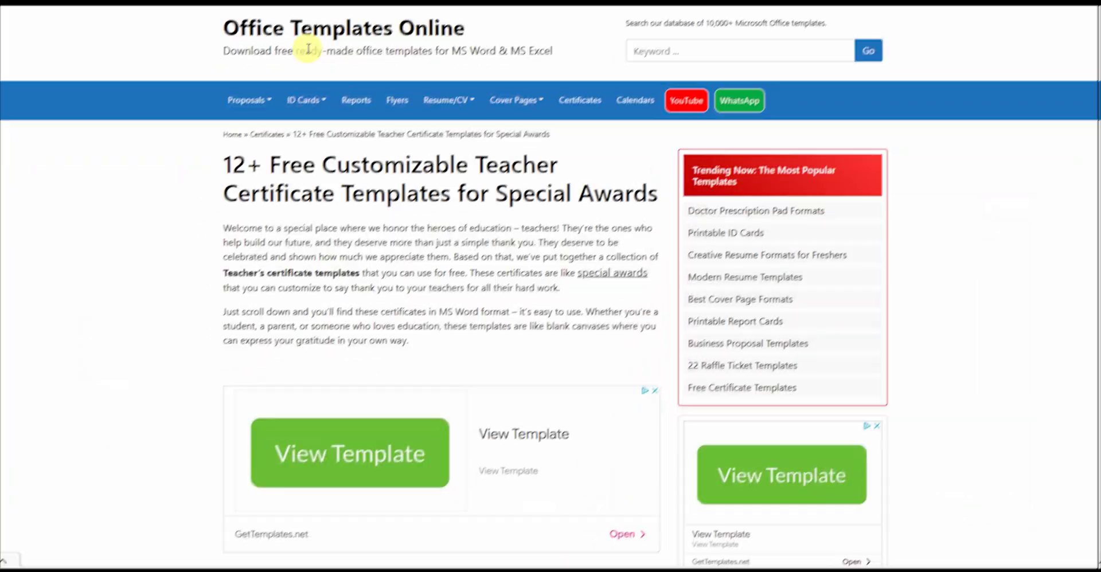
pyautogui.scroll(-20, 957, 188)
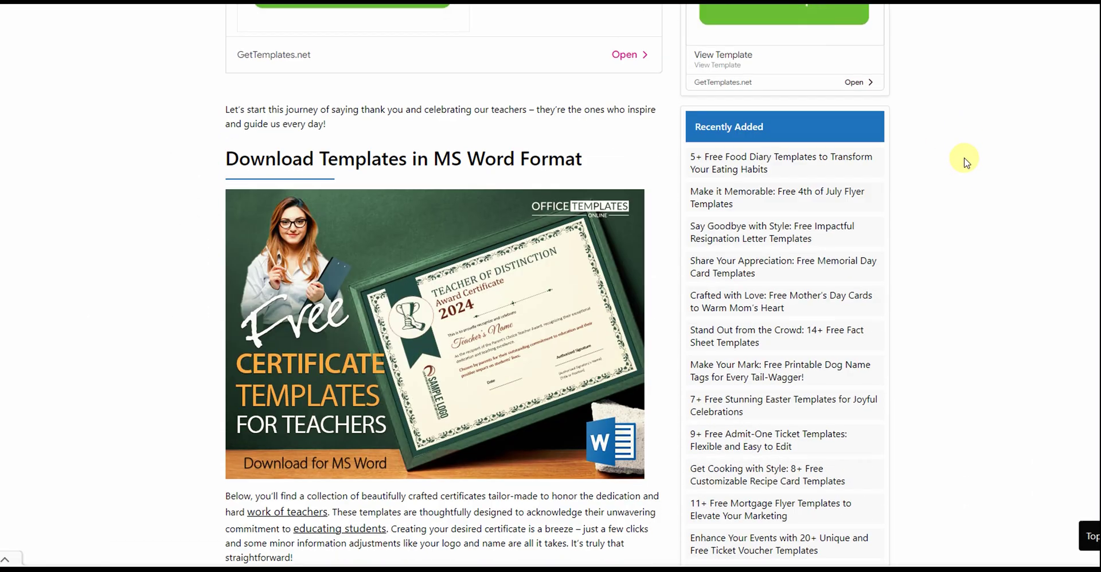
pyautogui.scroll(-2, 961, 160)
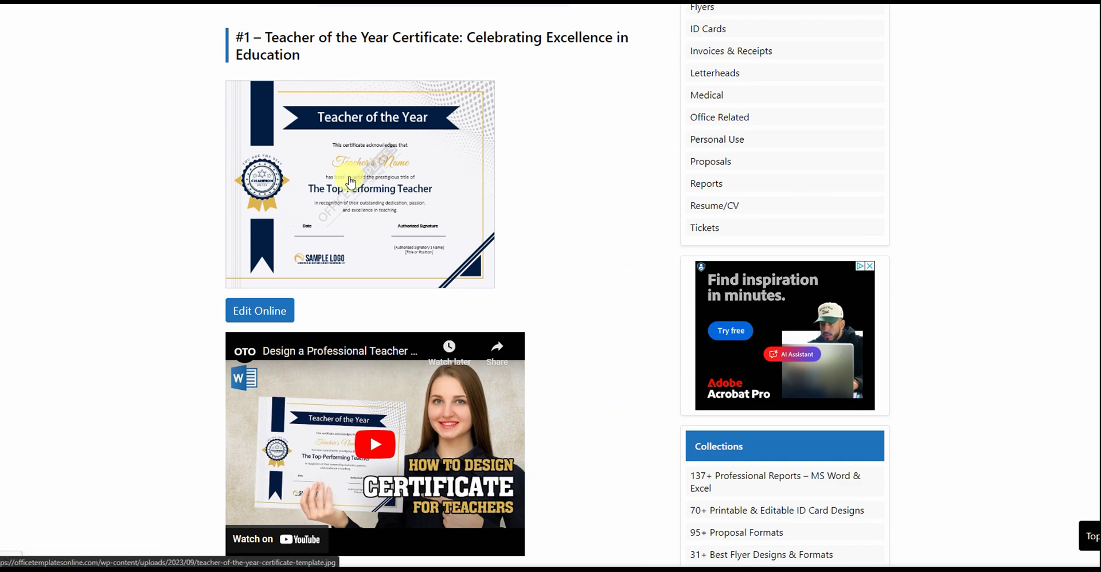
pyautogui.scroll(-5, 597, 177)
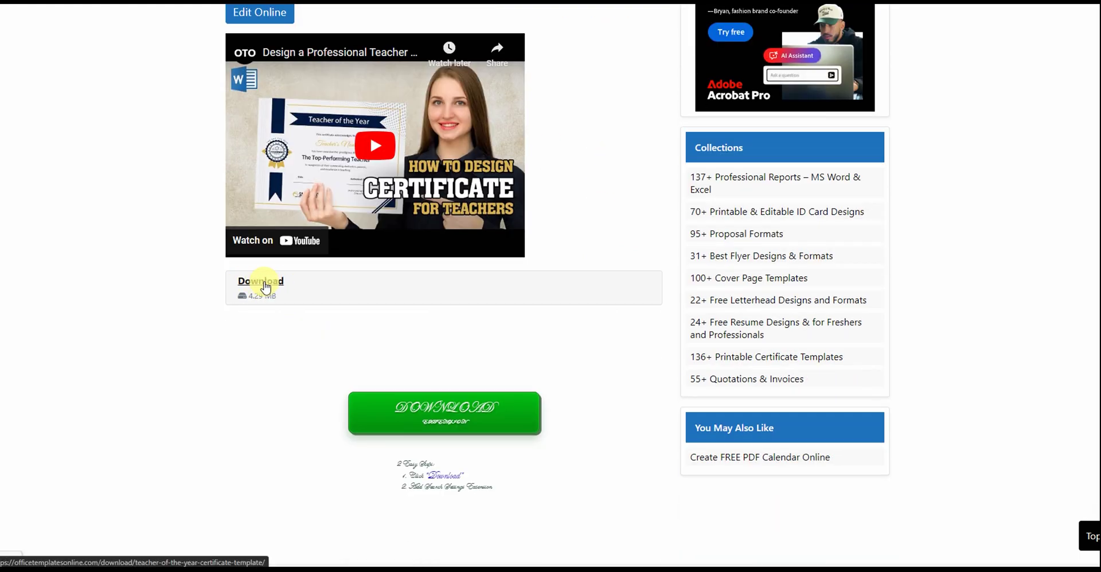
pyautogui.click(259, 282)
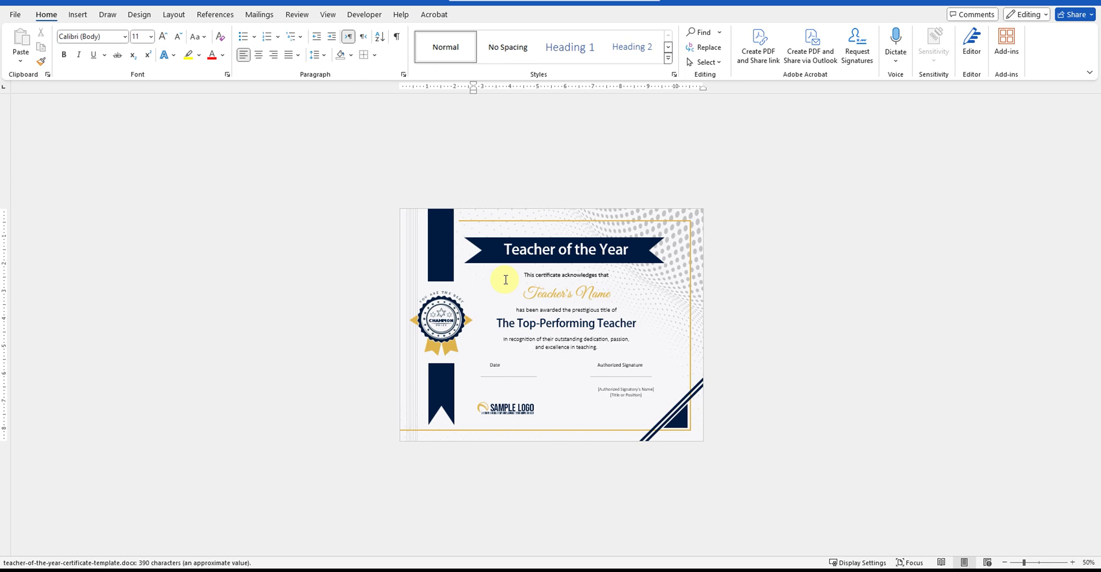
pyautogui.keyDown('ctrl'); pyautogui.scroll(4, 505, 280); pyautogui.keyUp('ctrl')
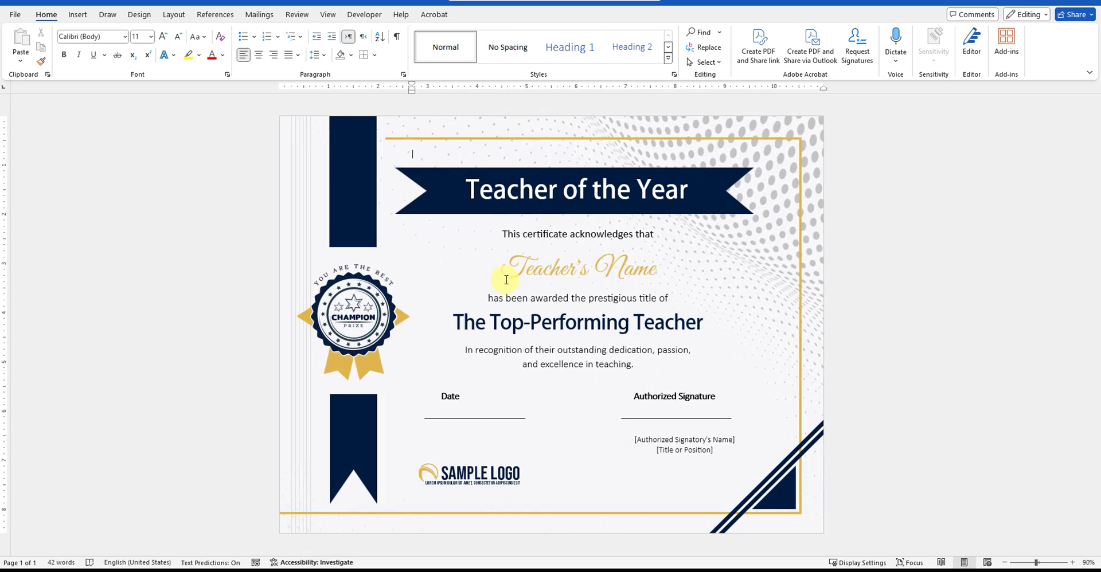
pyautogui.click(848, 328)
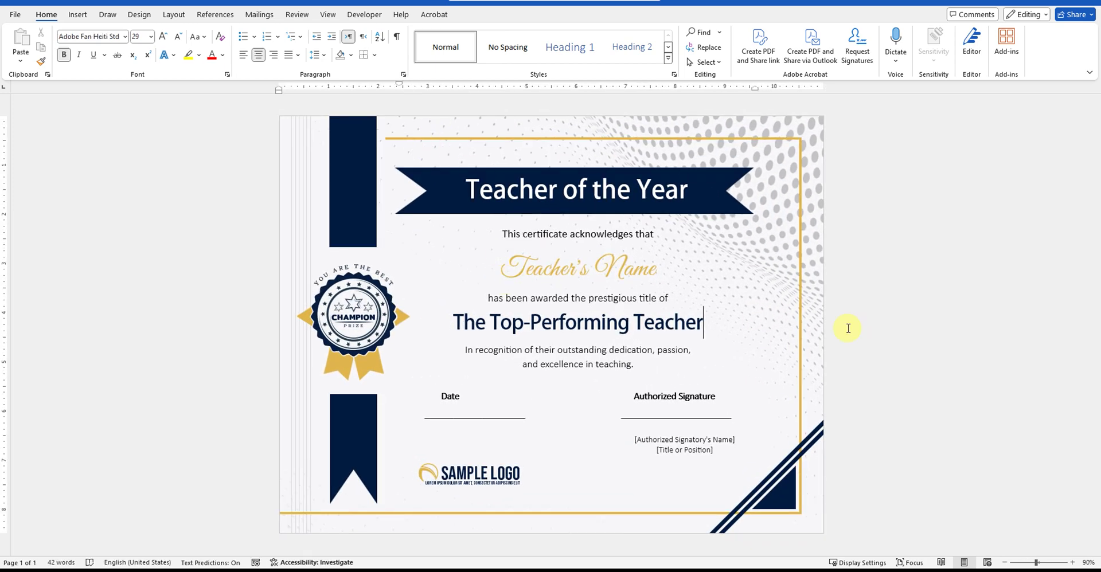
pyautogui.click(493, 194)
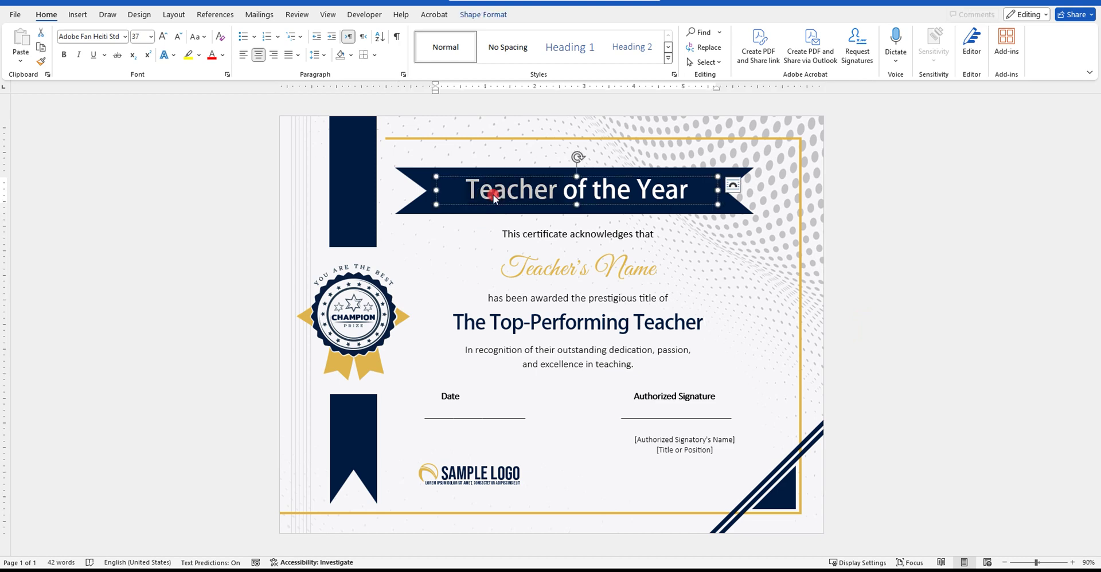
pyautogui.tripleClick(539, 234)
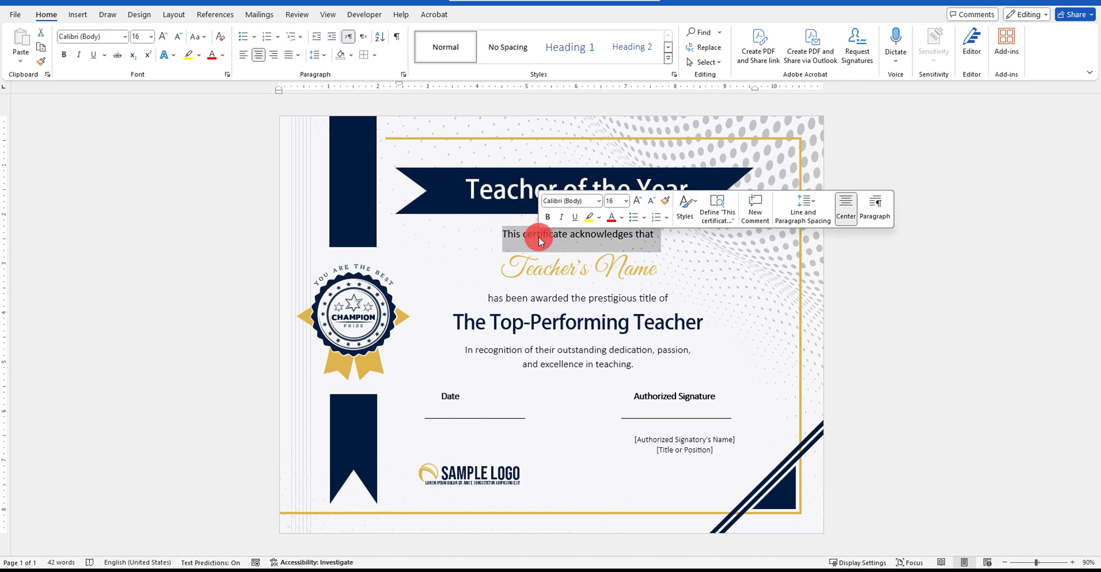
pyautogui.click(502, 297)
pyautogui.tripleClick(502, 297)
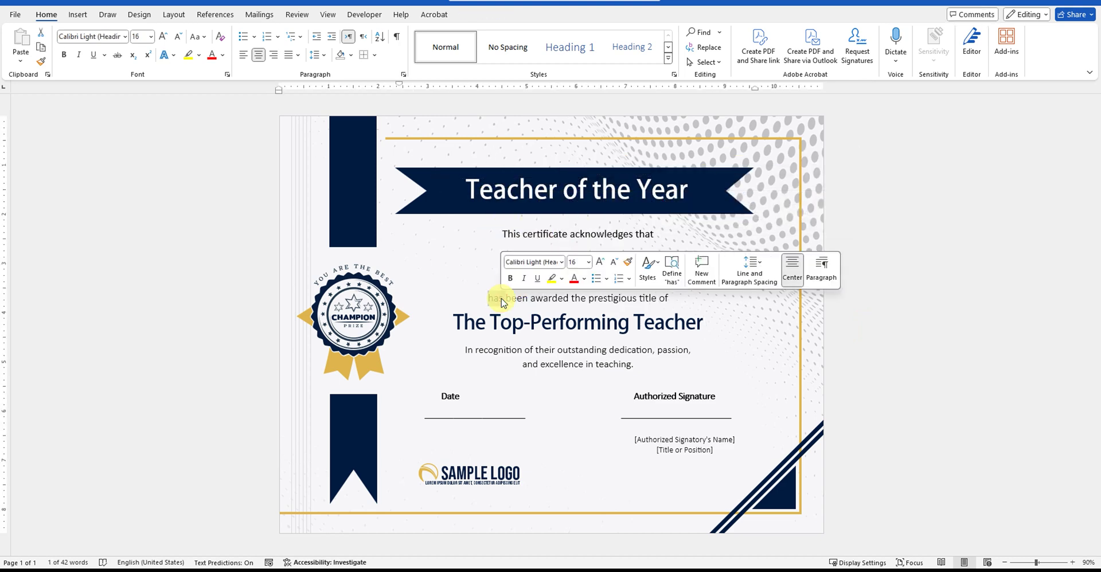
pyautogui.click(502, 270)
pyautogui.tripleClick(551, 268)
pyautogui.tripleClick(543, 321)
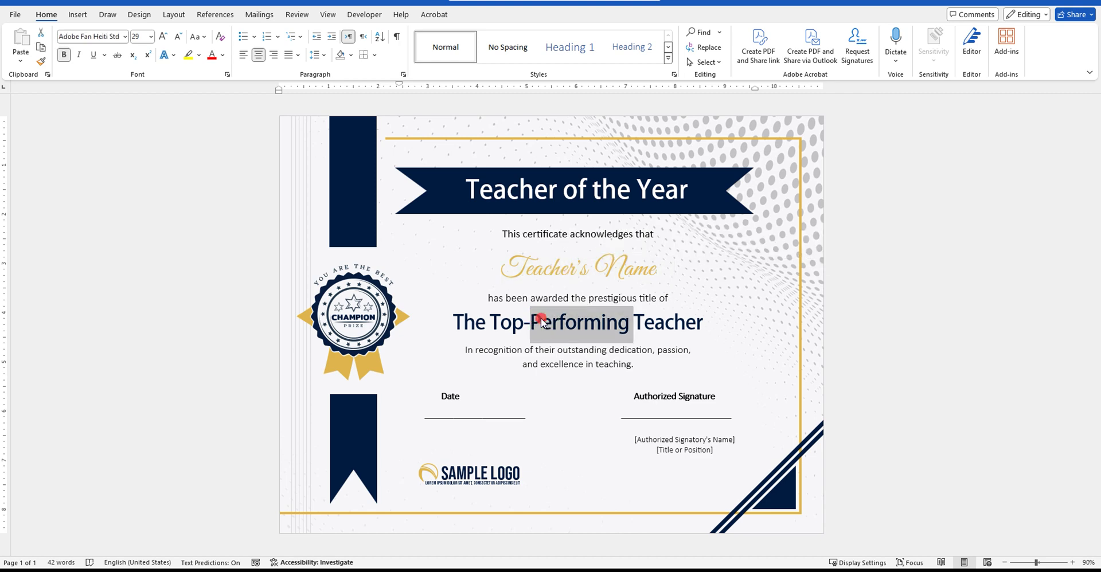
pyautogui.click(470, 394)
pyautogui.click(480, 480)
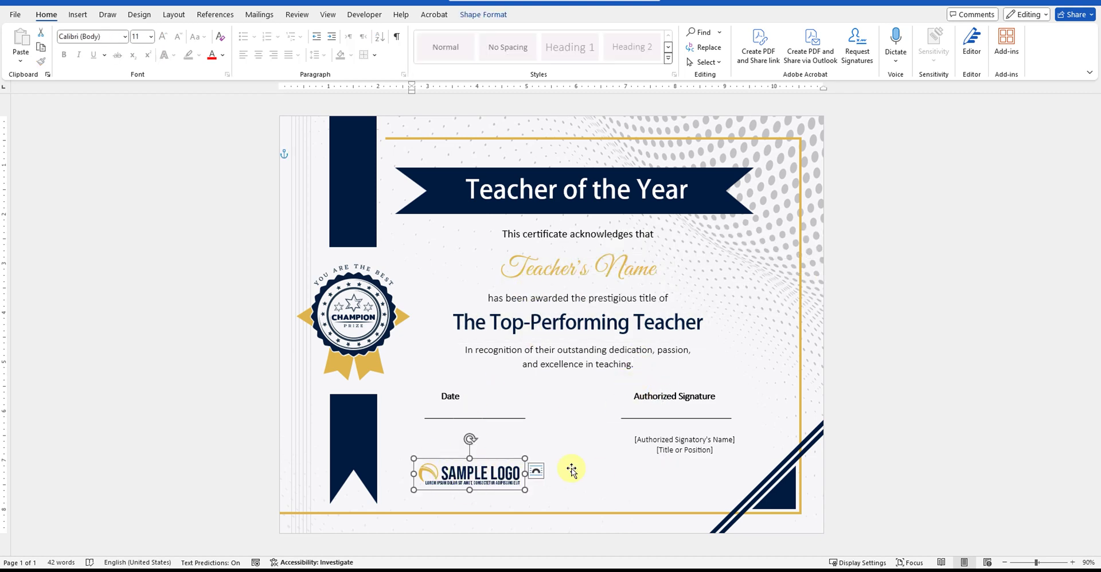
pyautogui.click(534, 299)
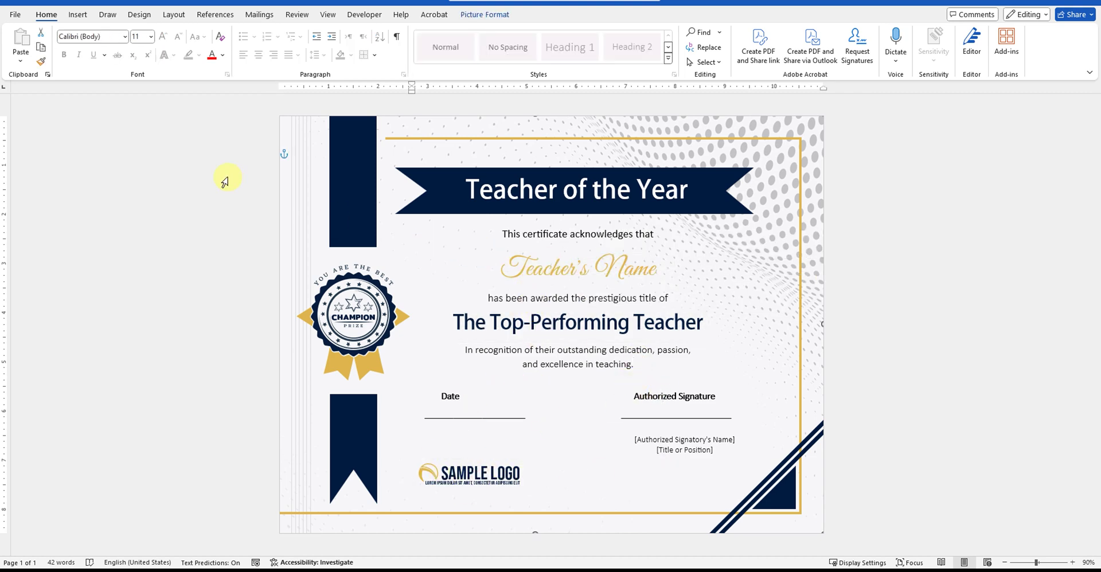
# Start typing a new recipient list, then cancel the New Address List dialog.
pyautogui.click(261, 15)
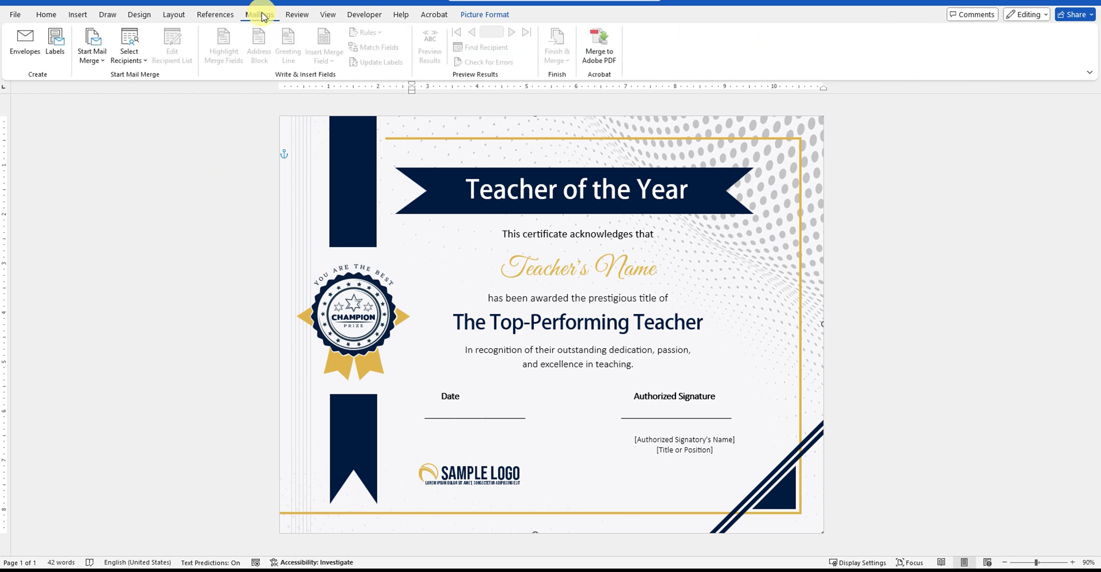
pyautogui.click(143, 62)
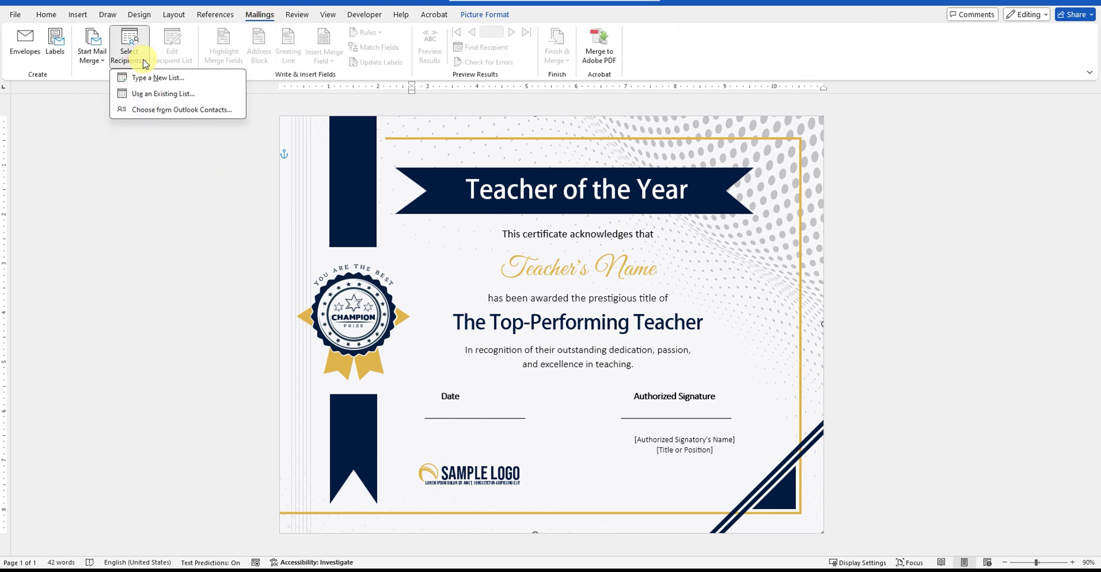
pyautogui.click(148, 77)
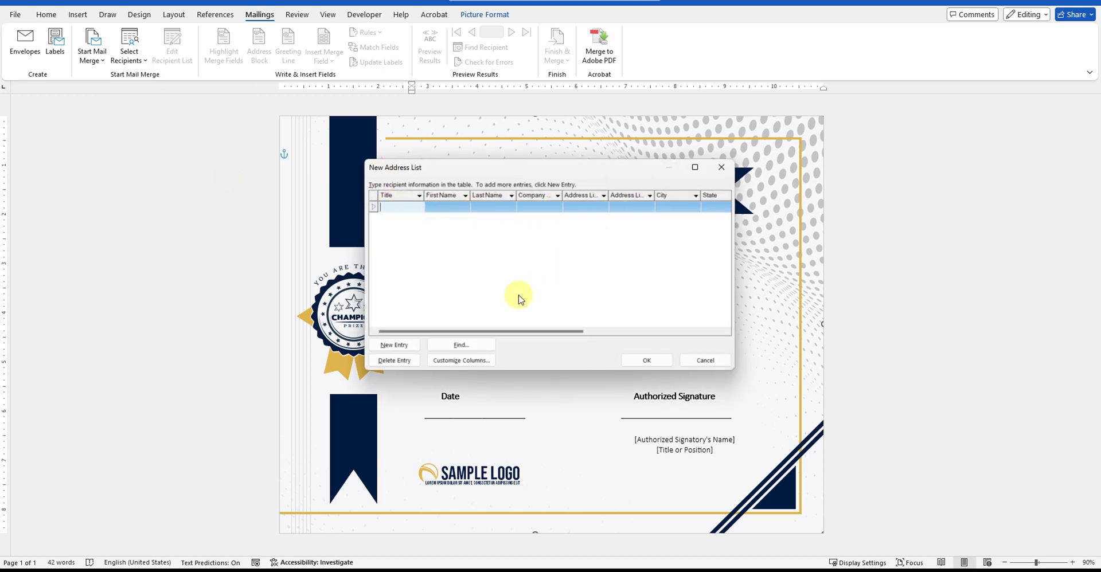
pyautogui.click(707, 361)
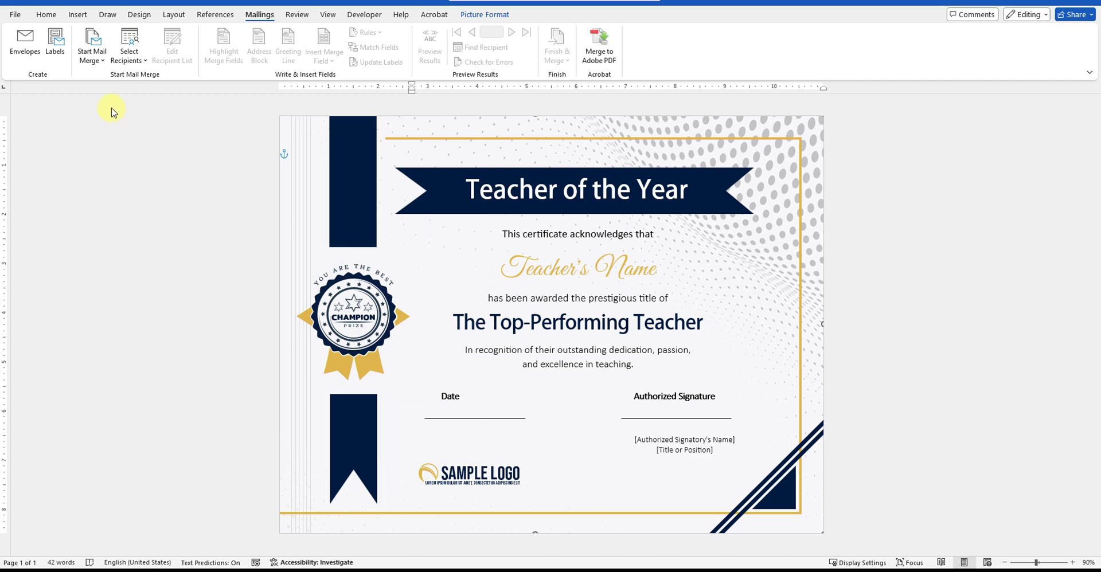
# Dismiss the Select Recipients choices and switch to the candidates.xlsx workbook in Excel.
pyautogui.click(143, 65)
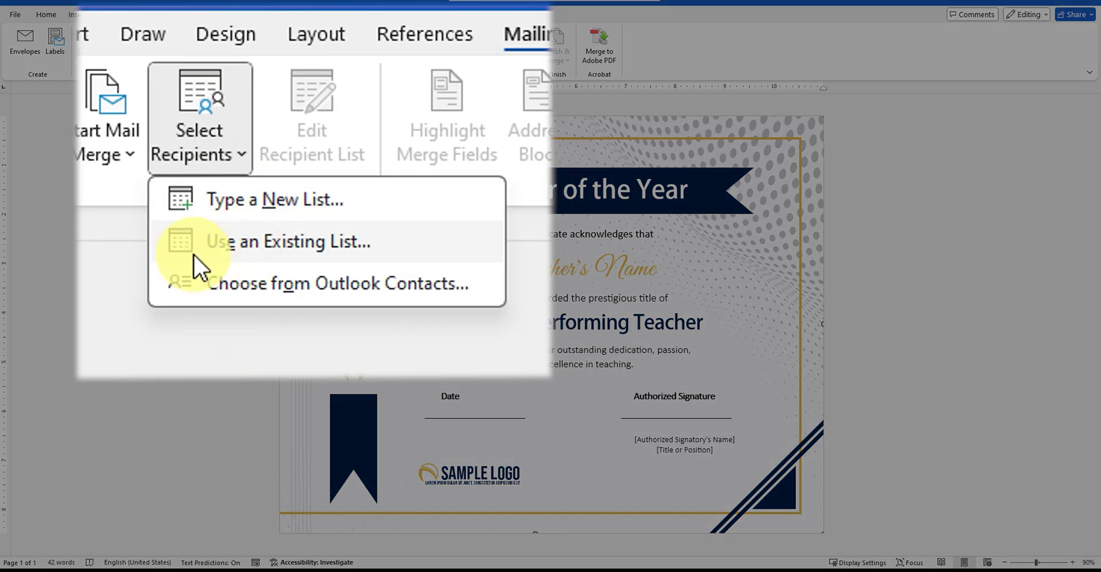
pyautogui.click(176, 96)
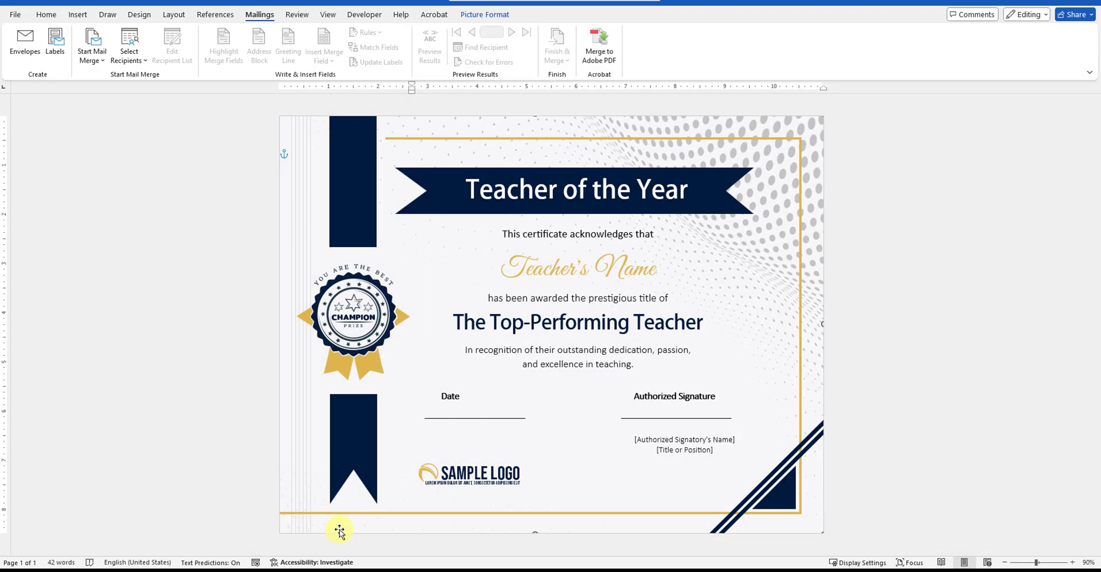
pyautogui.moveTo(295, 565)
pyautogui.click(296, 525)
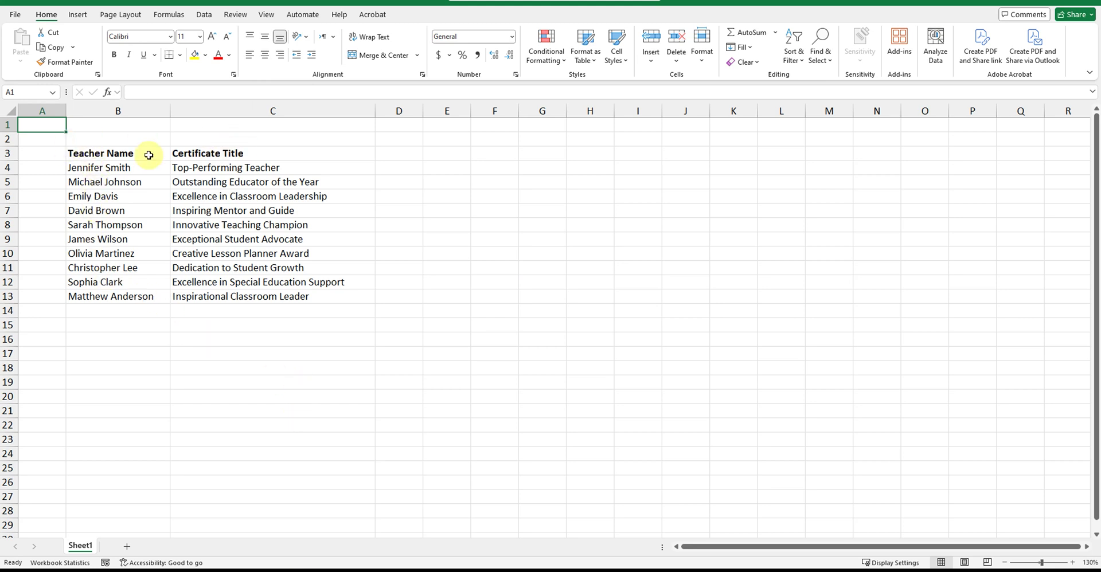
# Review the Teacher Name and Certificate Title headers and the ten entries in B4:B13 and C4:C13.
pyautogui.click(103, 153)
pyautogui.click(197, 153)
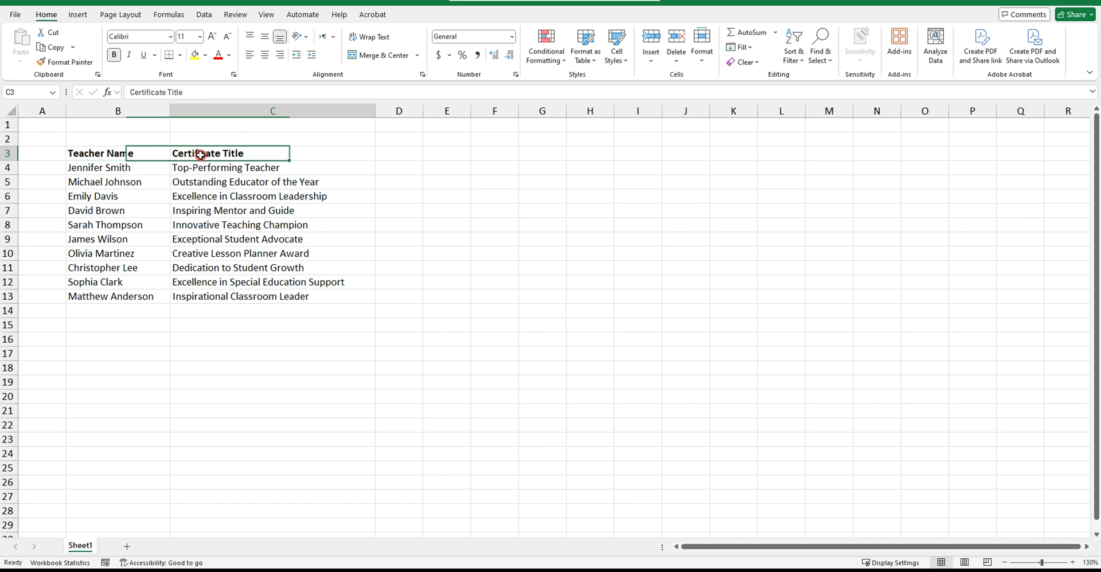
pyautogui.click(100, 169)
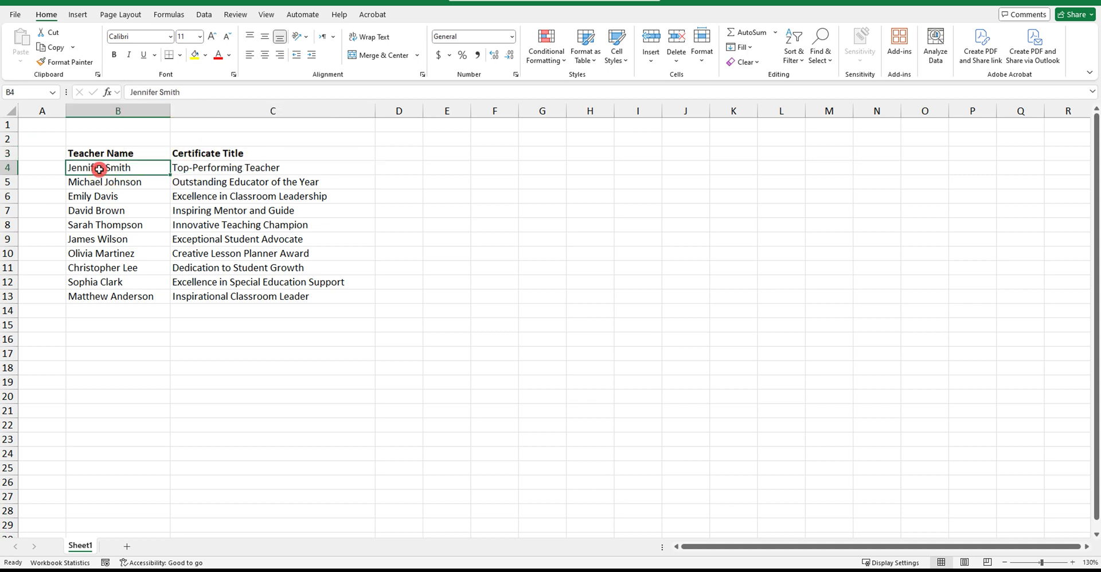
pyautogui.click(92, 297)
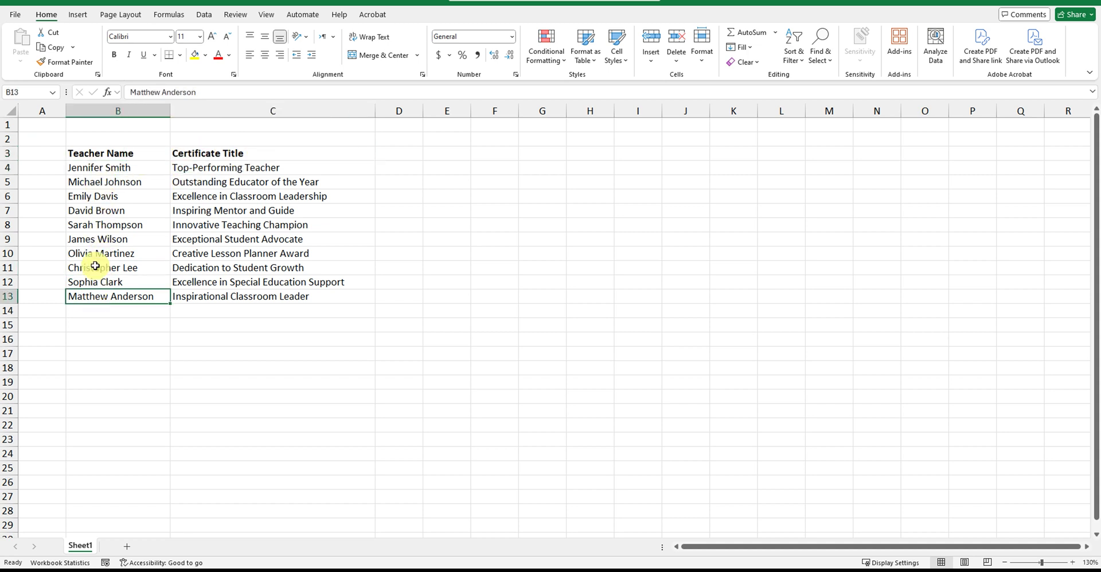
pyautogui.click(79, 169)
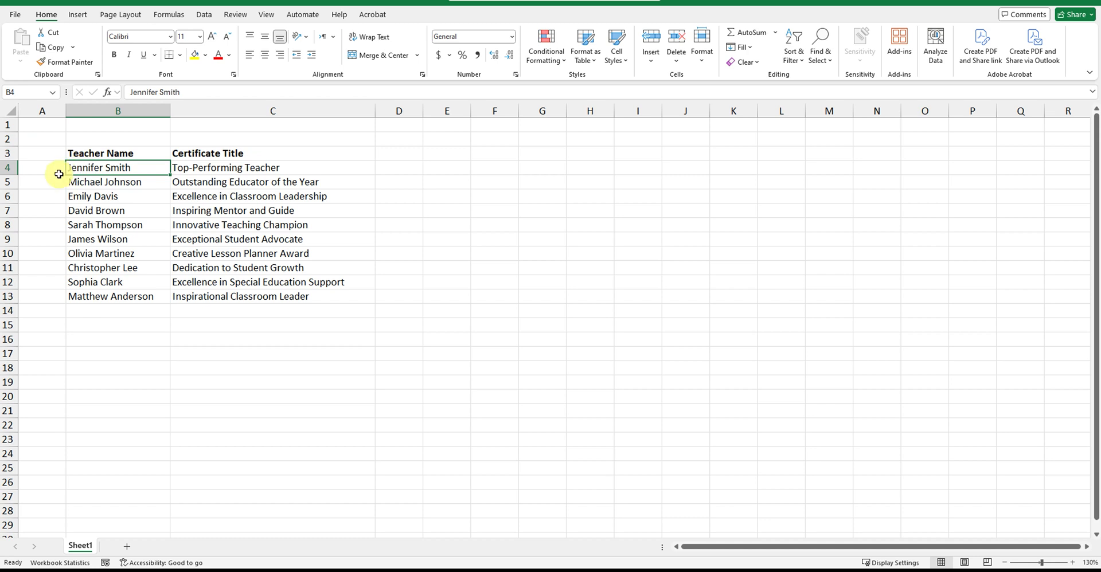
pyautogui.click(213, 166)
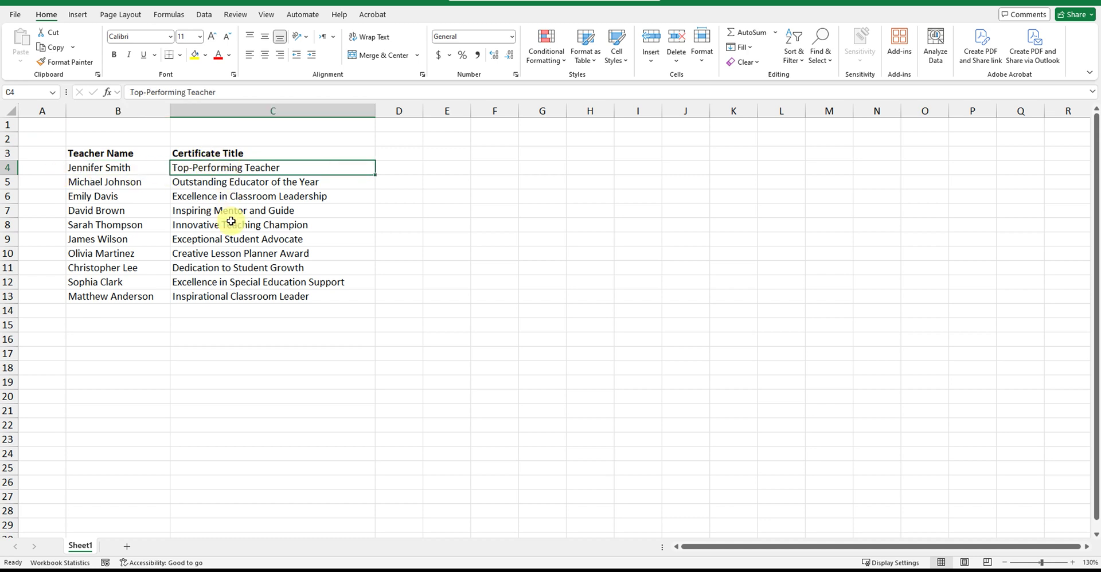
pyautogui.press('Down')
pyautogui.press('Down')
pyautogui.press('Down')
pyautogui.press('Down')
pyautogui.press('Down')
pyautogui.press('Down')
pyautogui.press('Down')
pyautogui.press('Down')
pyautogui.press('Down')
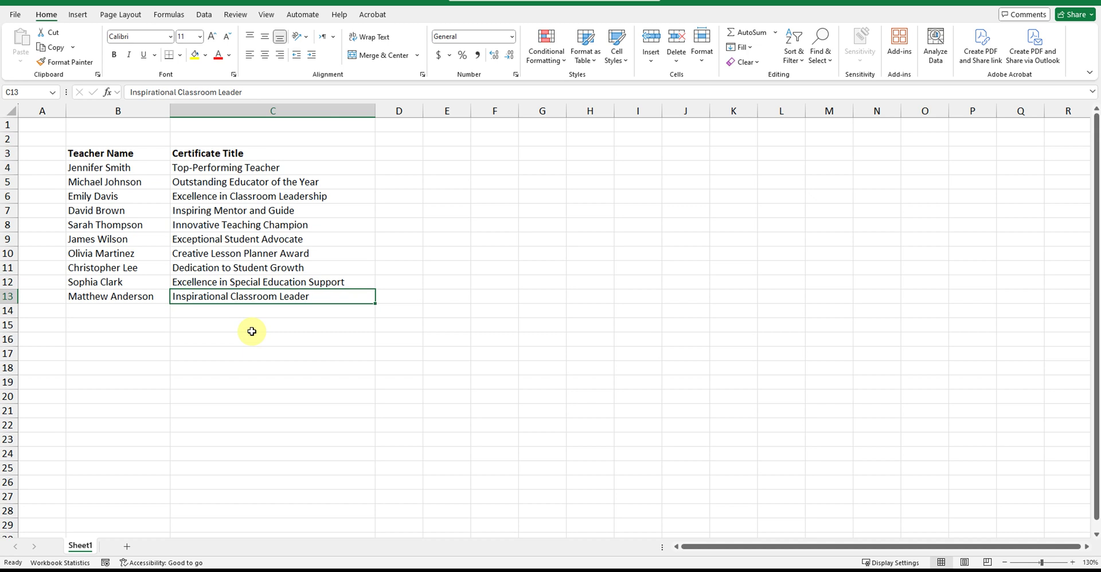
# Return the selection to cell A1 and go back to the Word certificate.
pyautogui.click(96, 153)
pyautogui.click(321, 297)
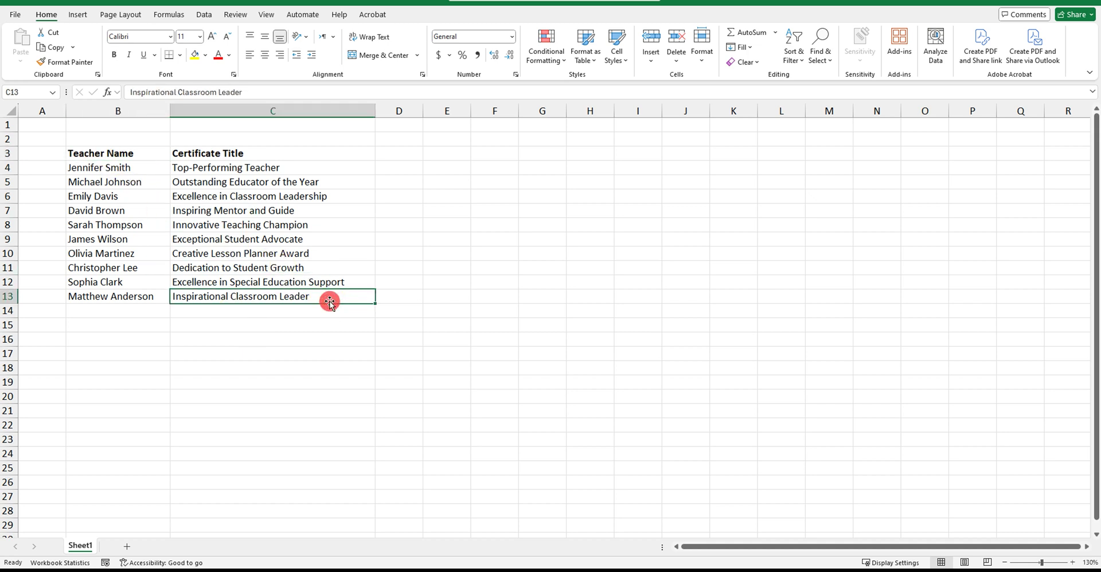
pyautogui.click(246, 351)
pyautogui.click(46, 138)
pyautogui.click(46, 126)
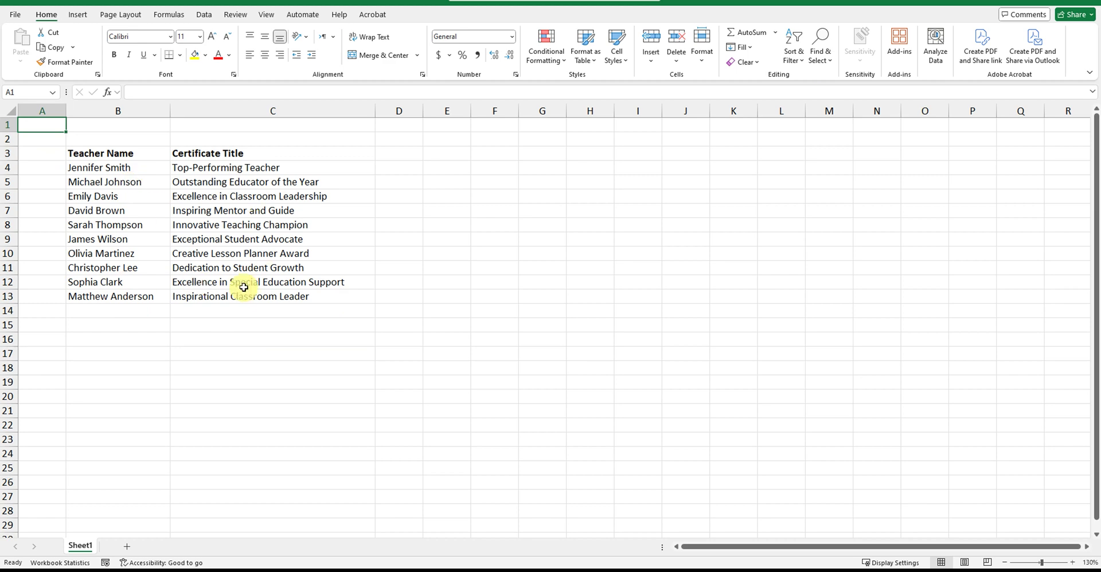
pyautogui.click(244, 536)
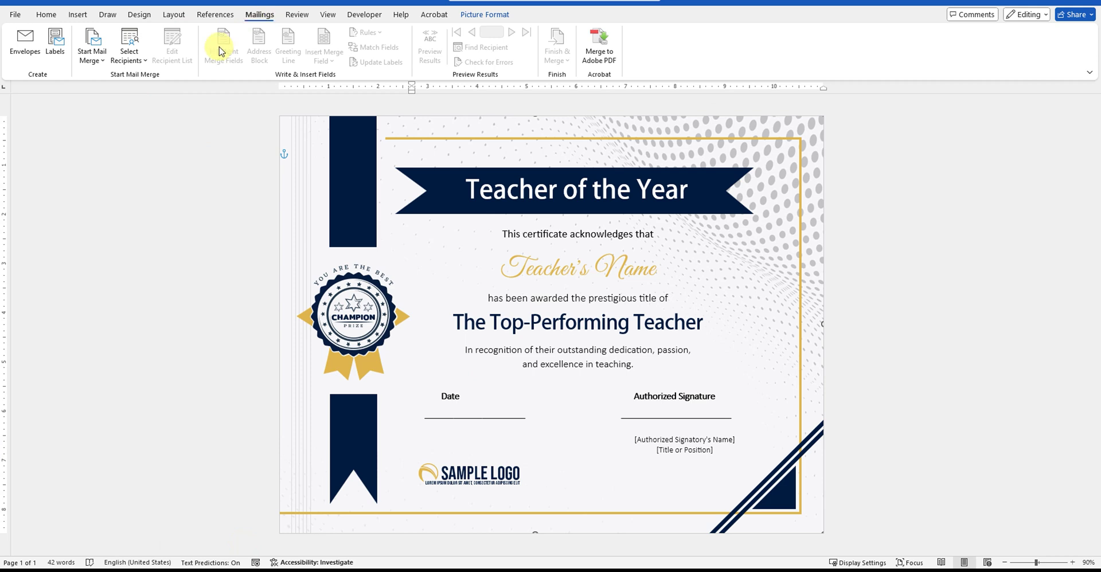
# Use D:\temp\candidates.xlsx, table Sheet1$ with first row as headers, as the existing recipient list.
pyautogui.click(133, 61)
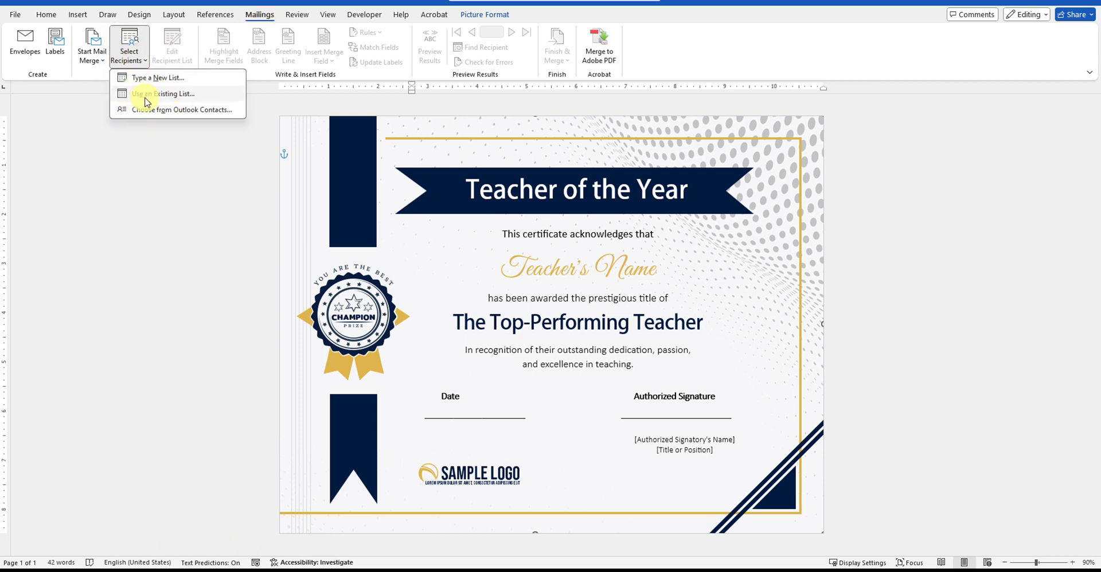
pyautogui.click(166, 94)
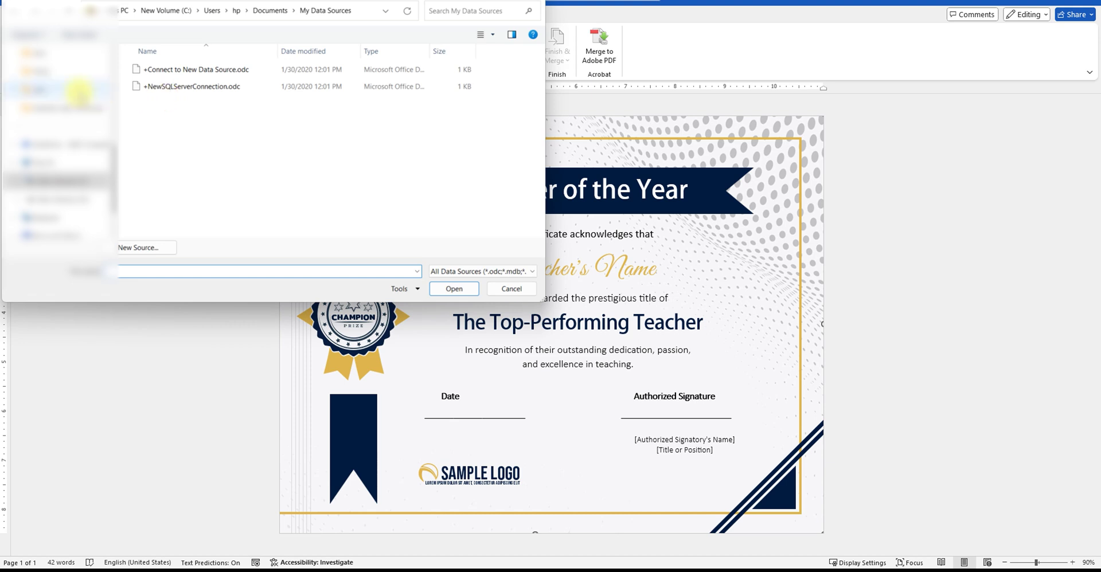
pyautogui.click(35, 71)
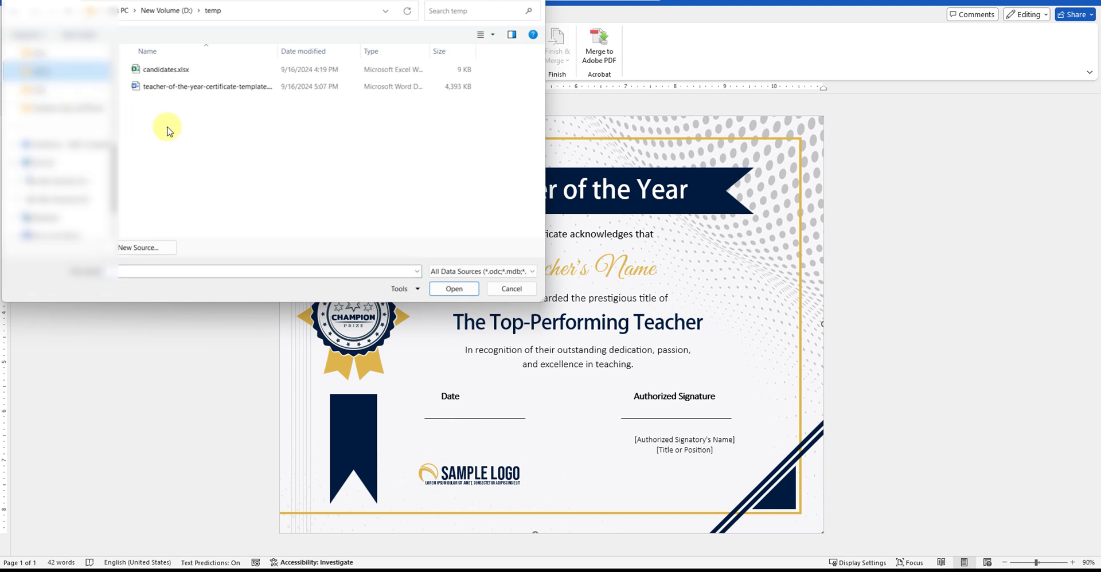
pyautogui.doubleClick(161, 74)
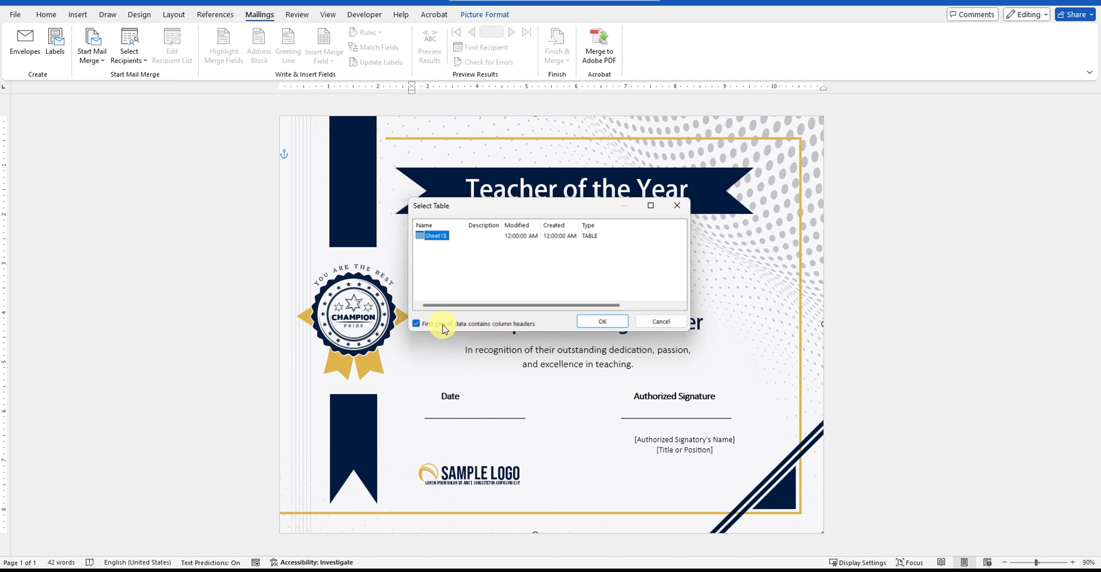
pyautogui.click(416, 324)
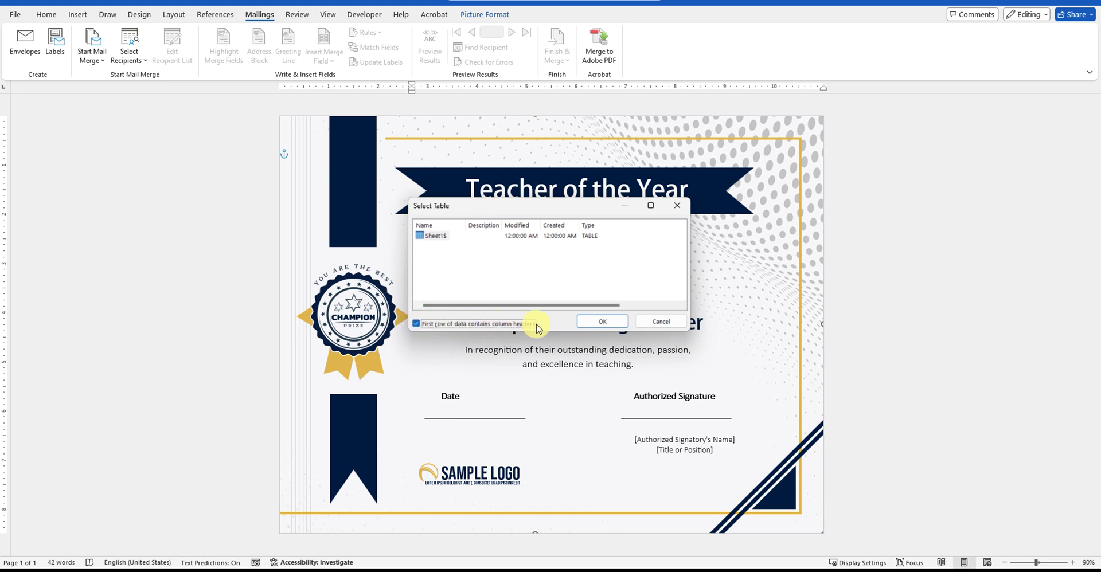
pyautogui.click(598, 322)
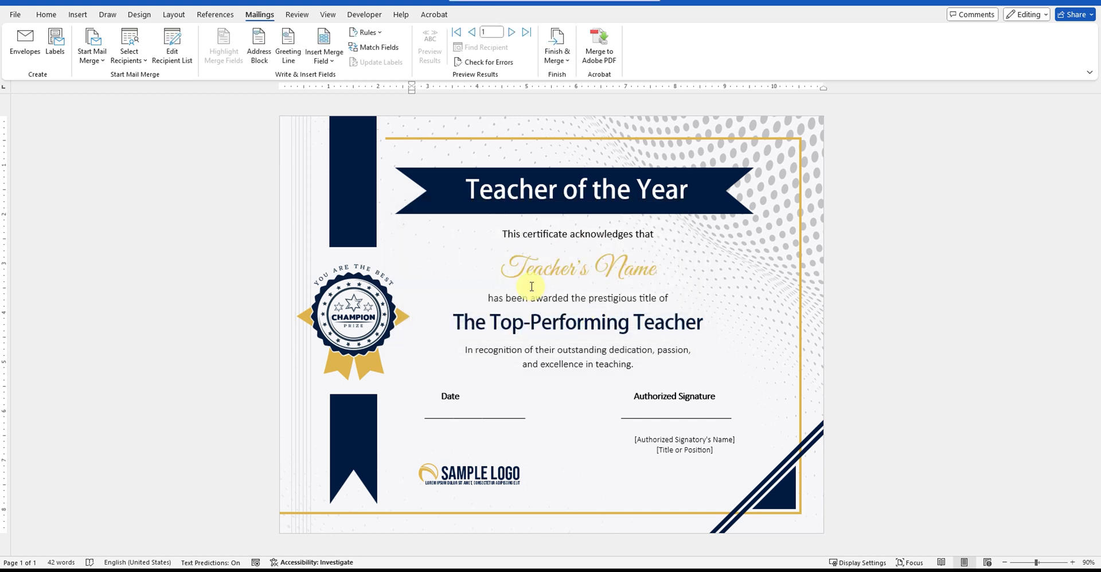
# Replace the Teacher's Name placeholder with the Teacher_Name merge field.
pyautogui.click(334, 62)
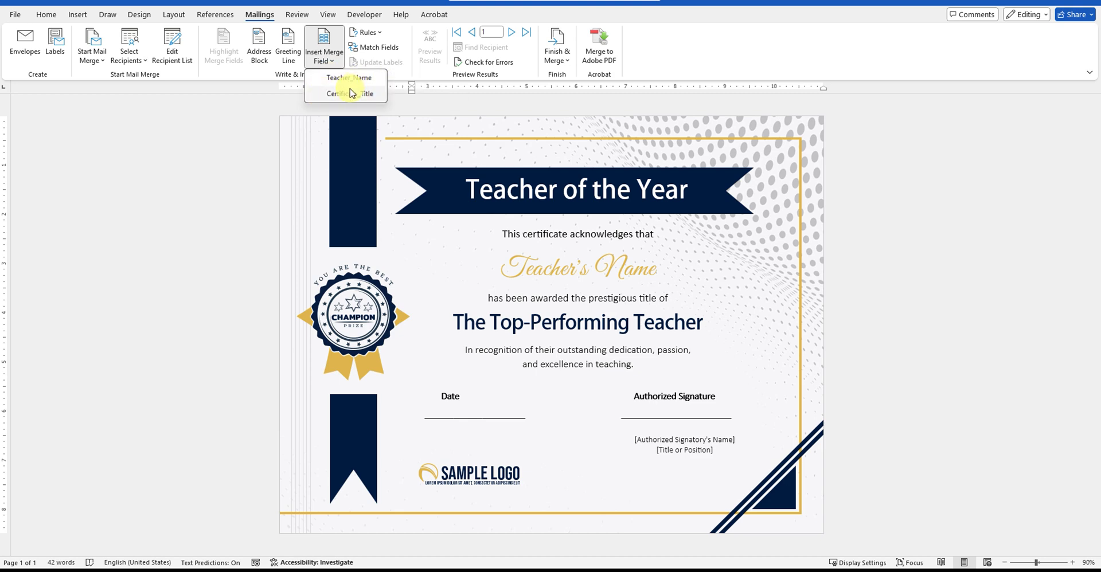
pyautogui.click(881, 214)
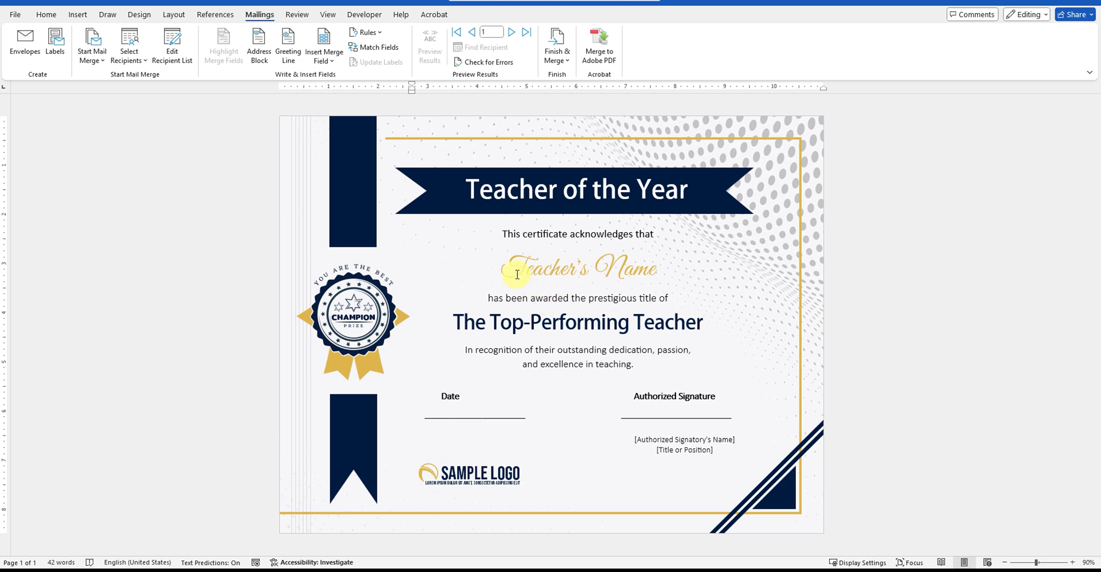
pyautogui.moveTo(507, 262); pyautogui.dragTo(659, 274)
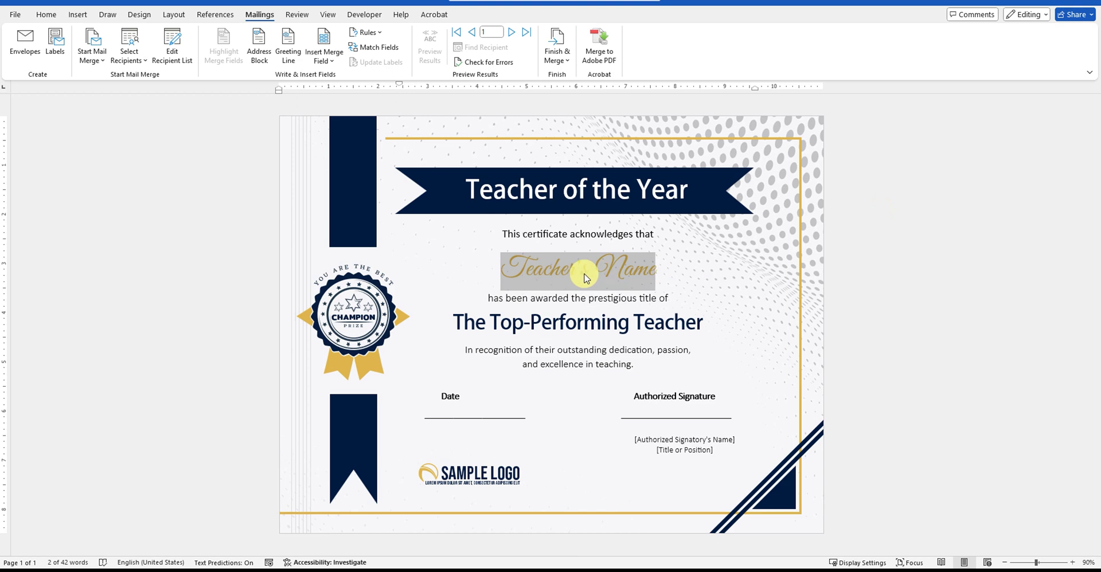
pyautogui.click(325, 59)
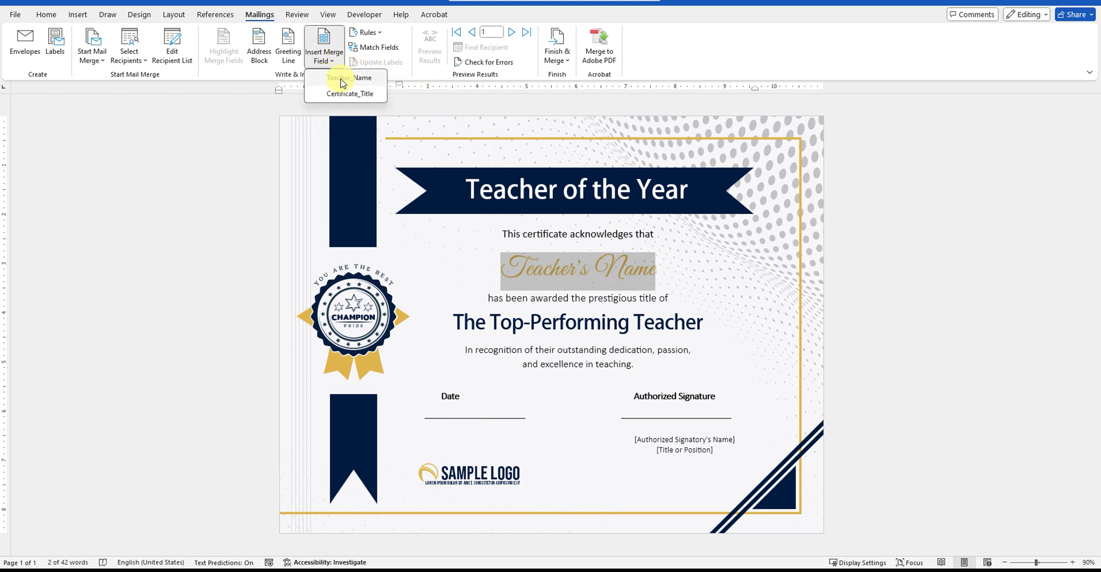
pyautogui.click(355, 79)
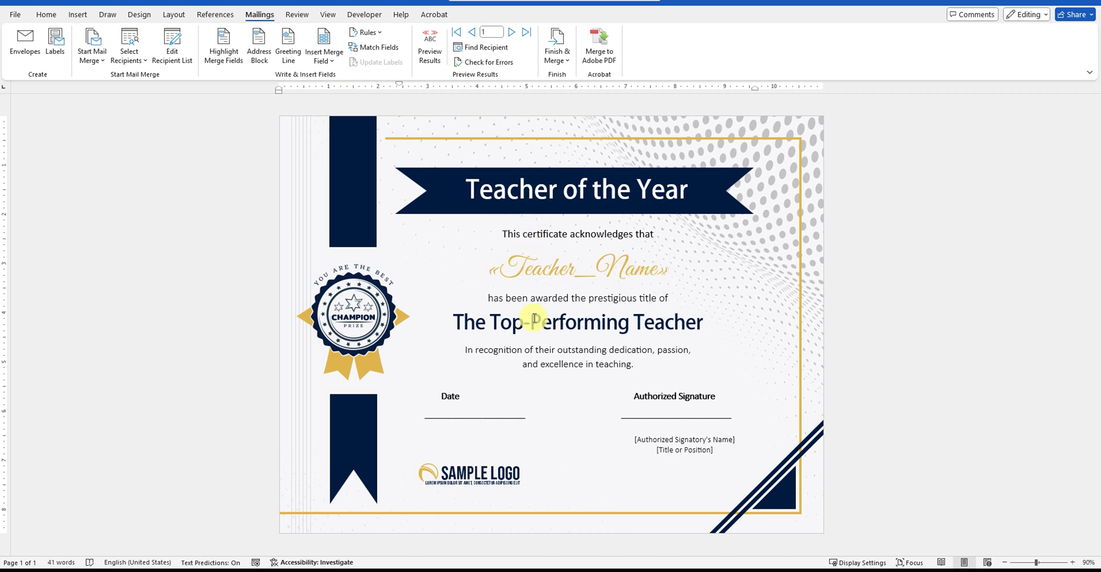
# Replace "The Top-Performing Teacher" with the Certificate_Title field and verify both fields.
pyautogui.tripleClick(697, 323)
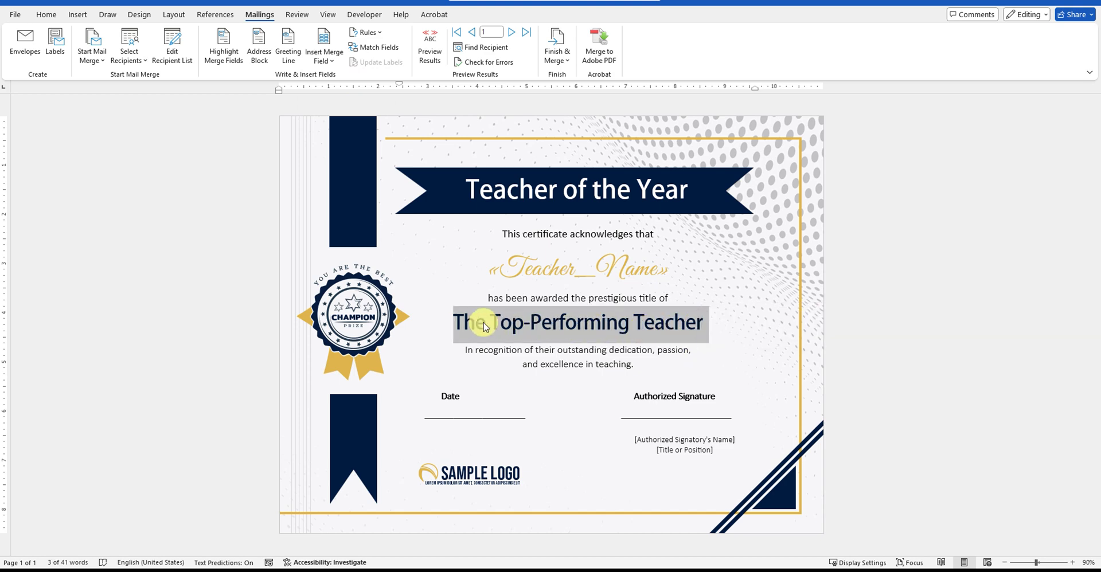
pyautogui.click(335, 67)
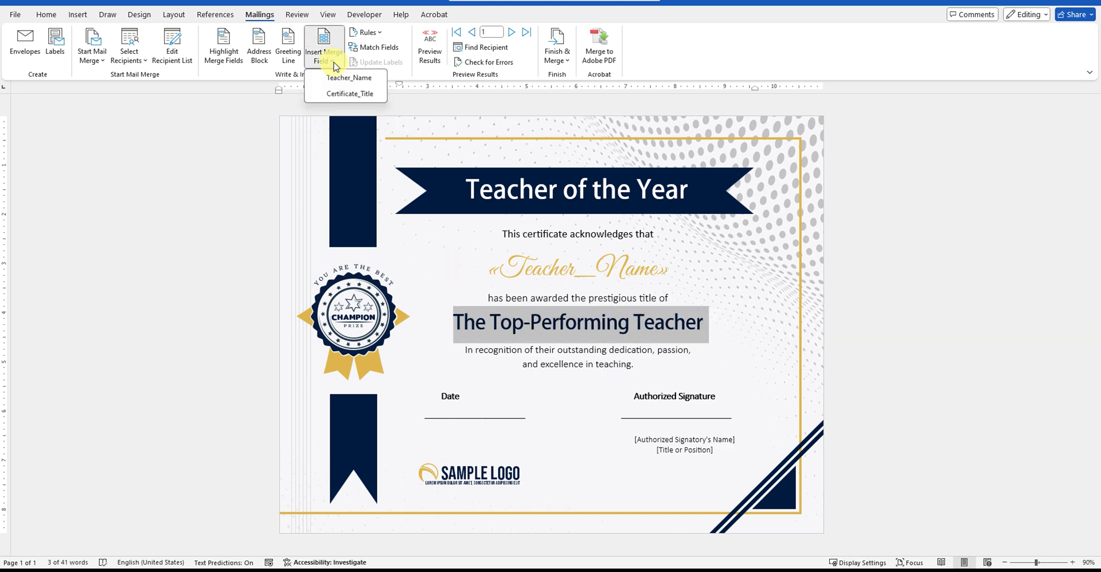
pyautogui.click(346, 94)
pyautogui.click(537, 323)
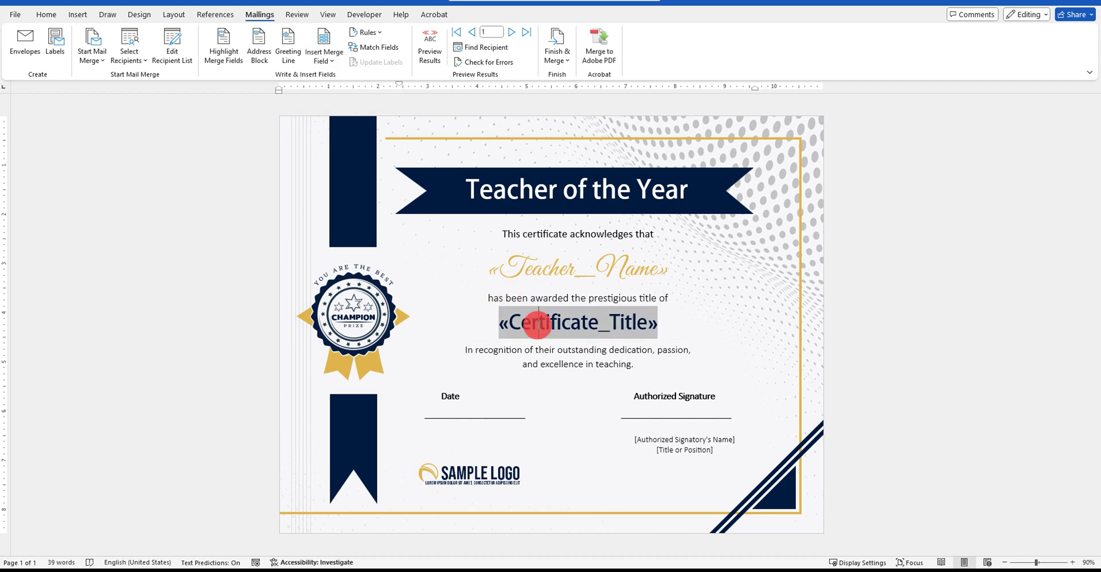
pyautogui.click(549, 268)
pyautogui.click(678, 287)
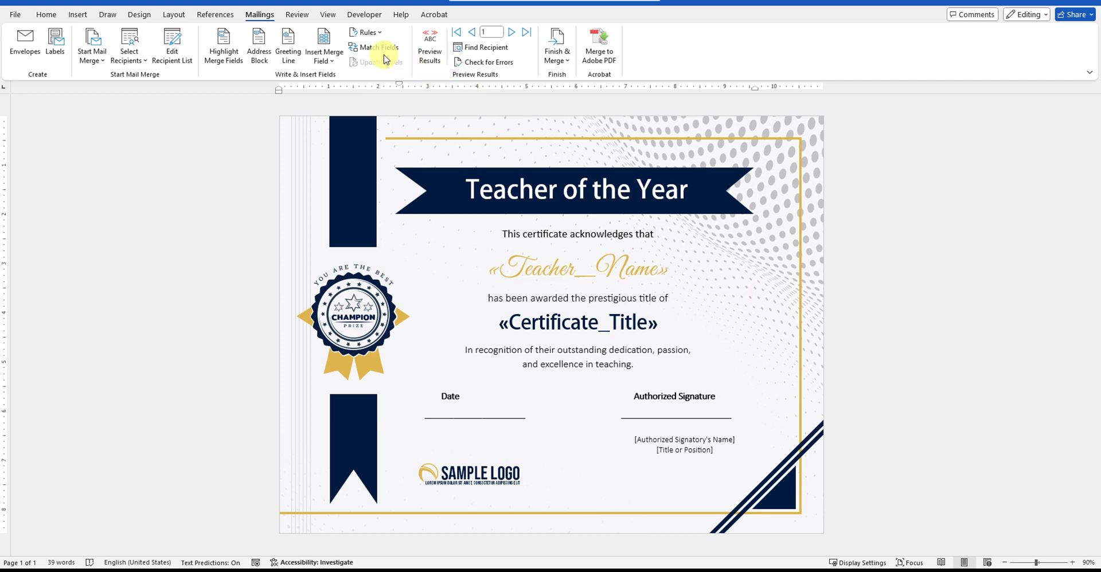
pyautogui.click(431, 56)
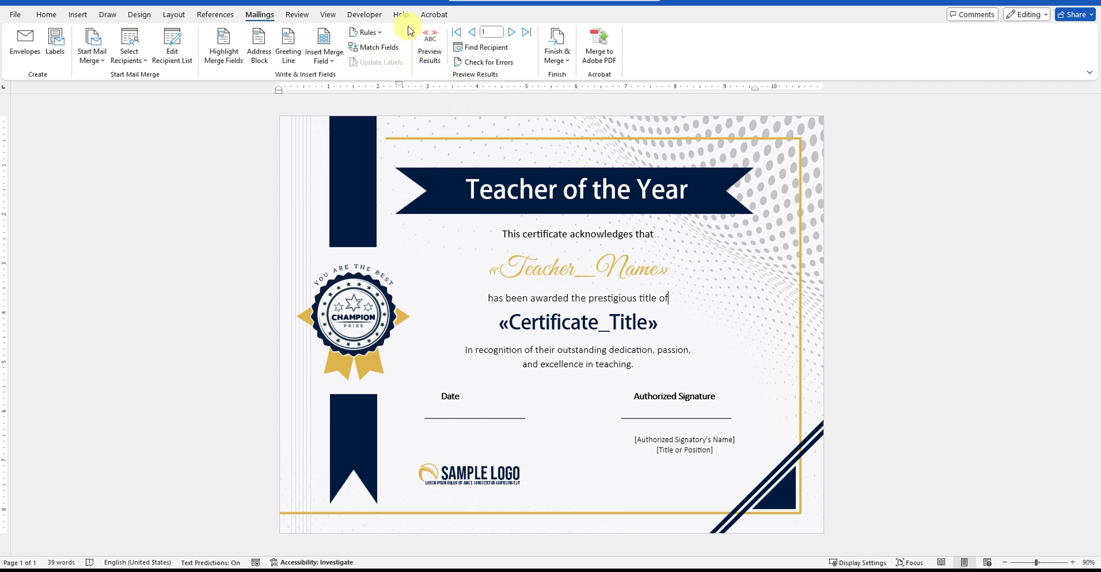
pyautogui.click(429, 63)
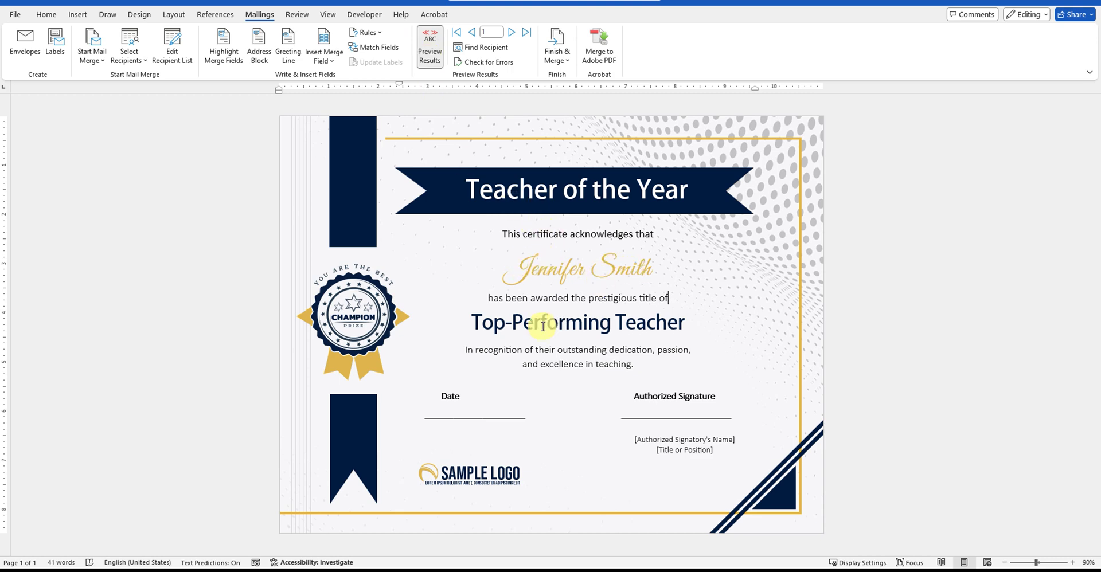
pyautogui.click(295, 517)
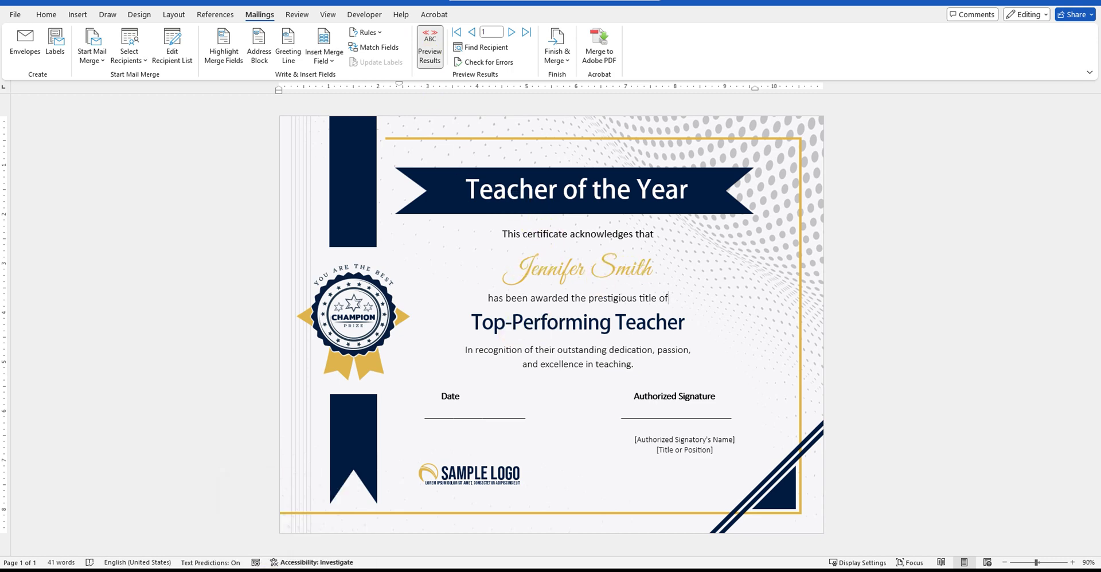
pyautogui.click(101, 168)
pyautogui.click(180, 166)
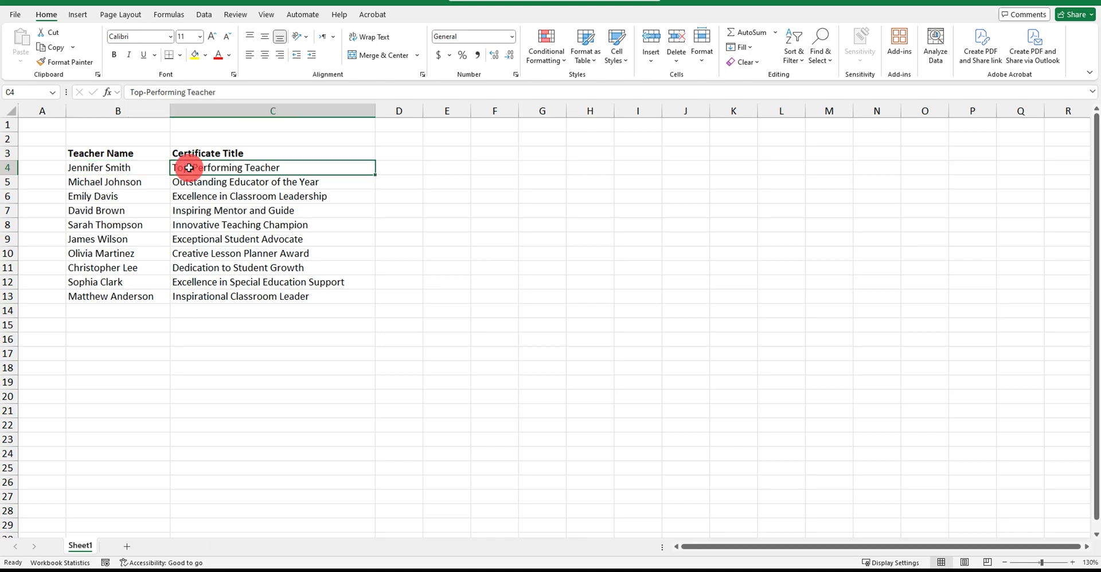
pyautogui.click(252, 551)
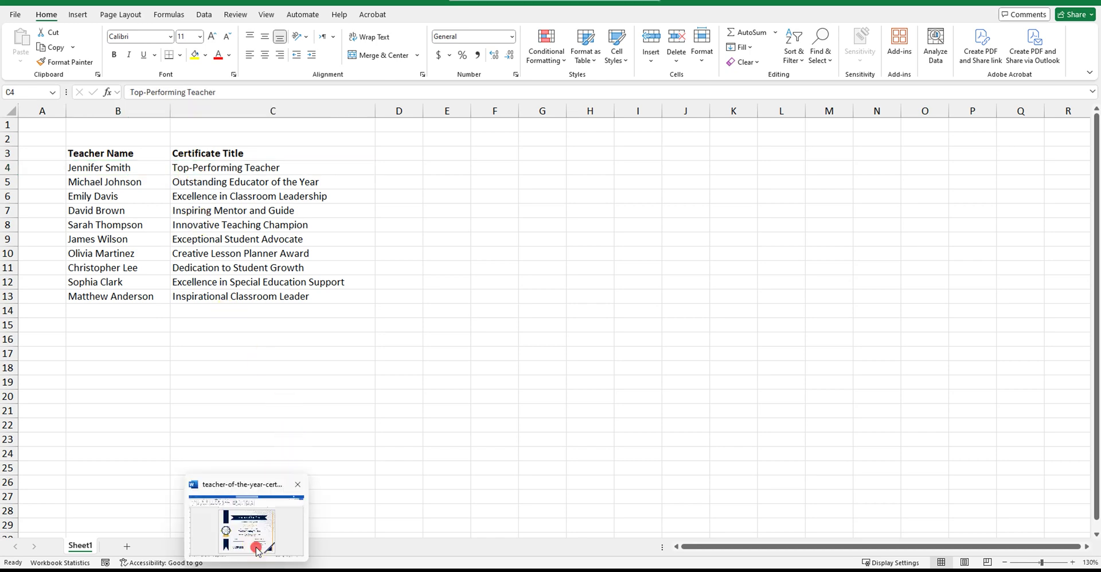
pyautogui.click(489, 32)
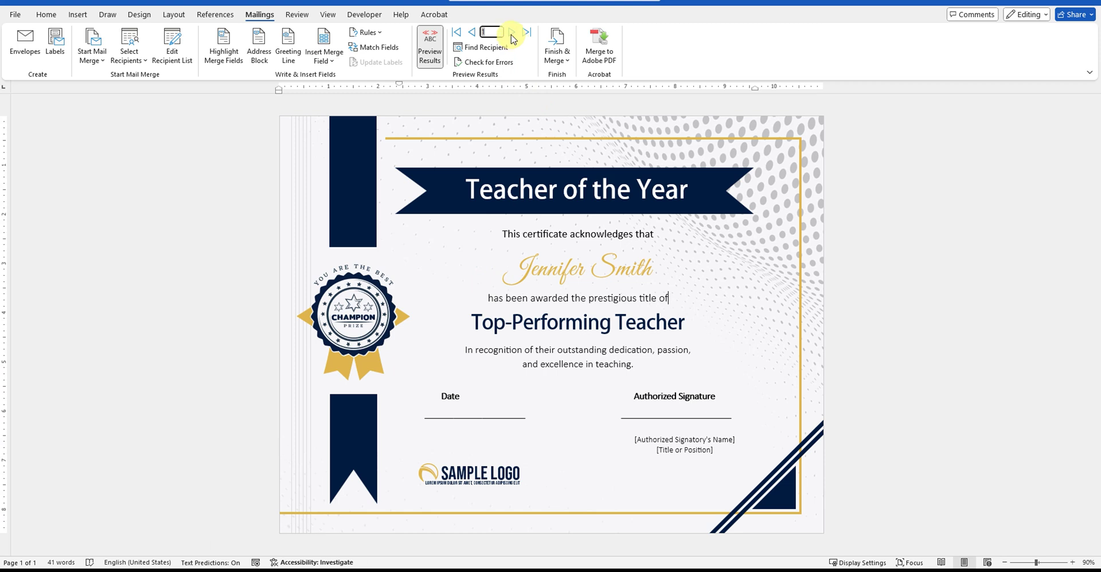
pyautogui.click(512, 34)
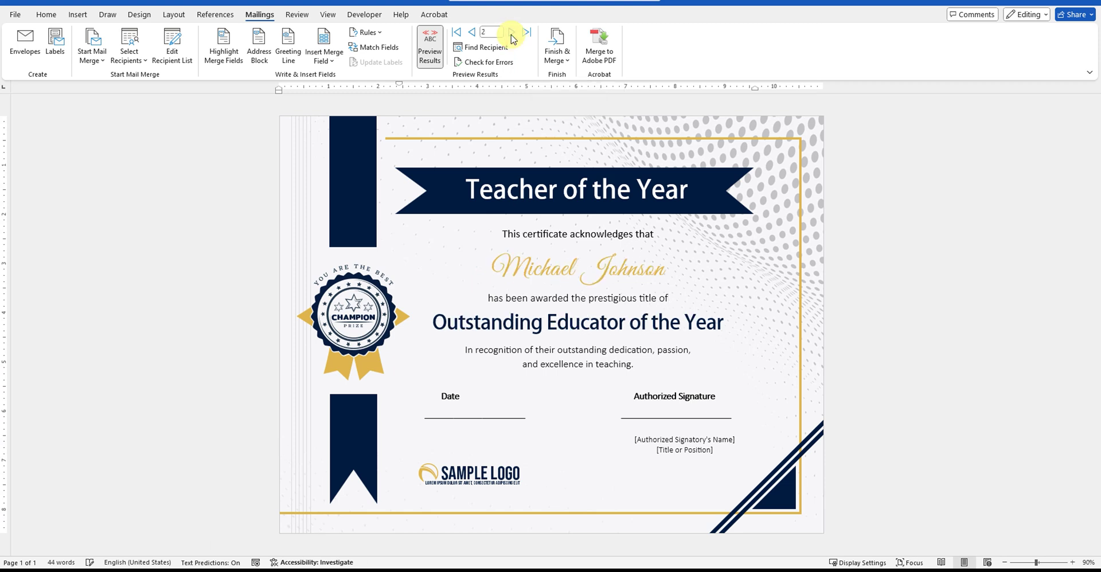
pyautogui.click(535, 265)
pyautogui.click(516, 321)
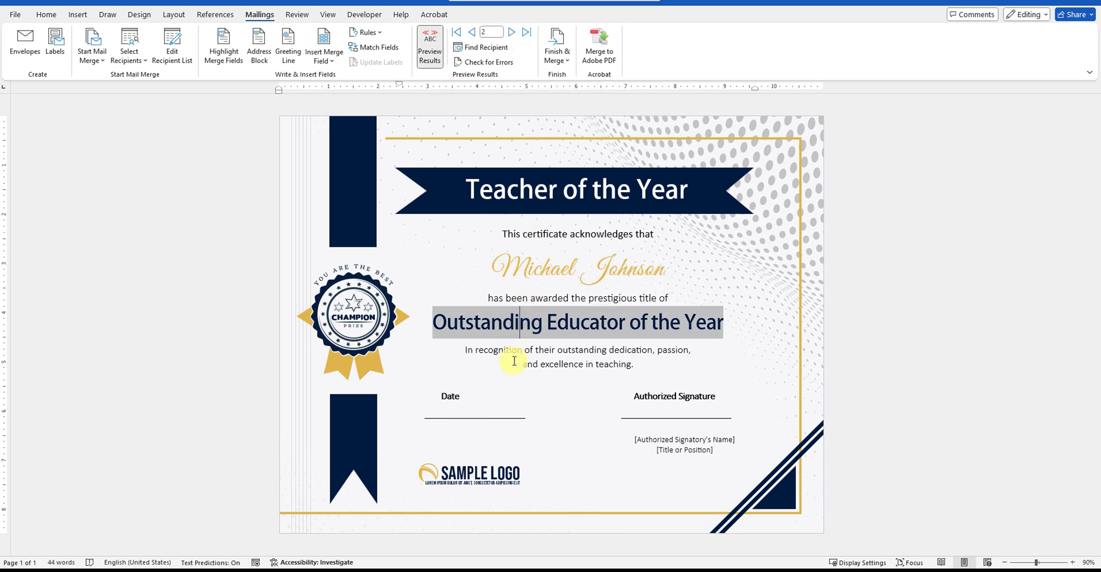
pyautogui.click(512, 360)
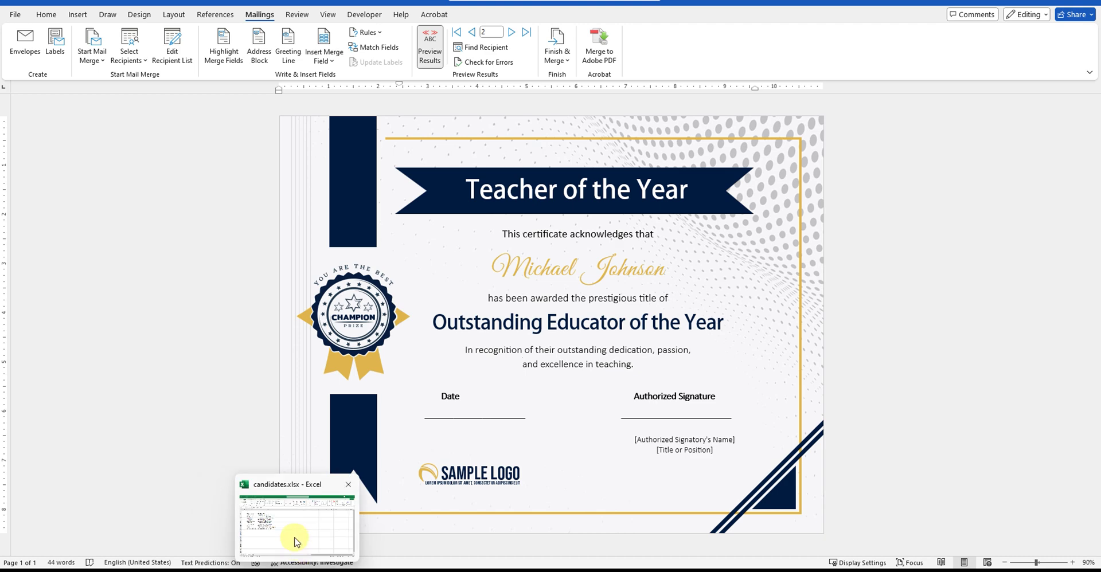
pyautogui.click(291, 539)
pyautogui.click(108, 181)
pyautogui.click(190, 182)
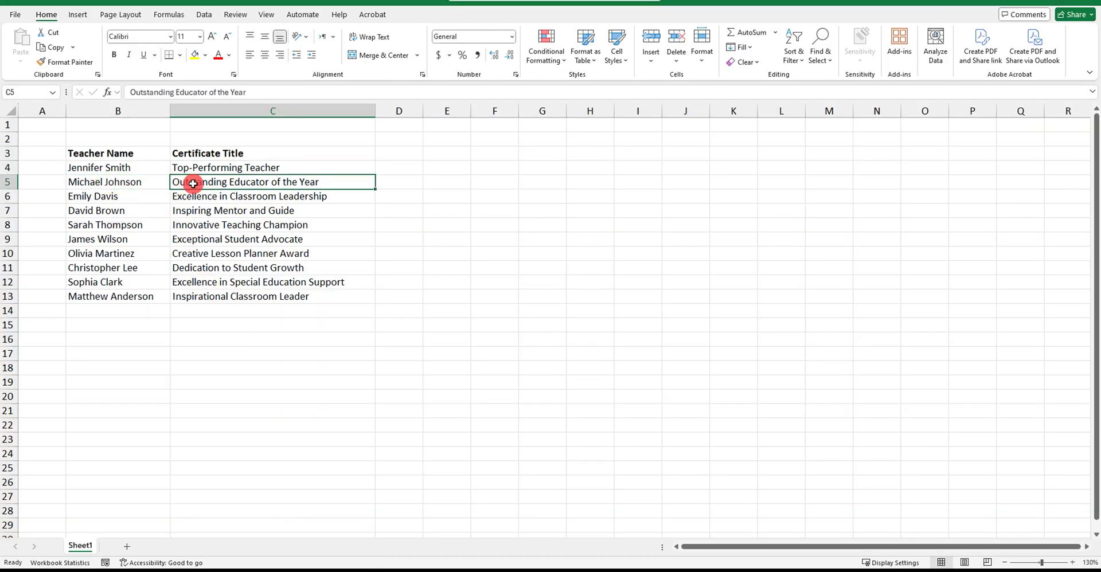
pyautogui.moveTo(250, 565)
pyautogui.click(246, 516)
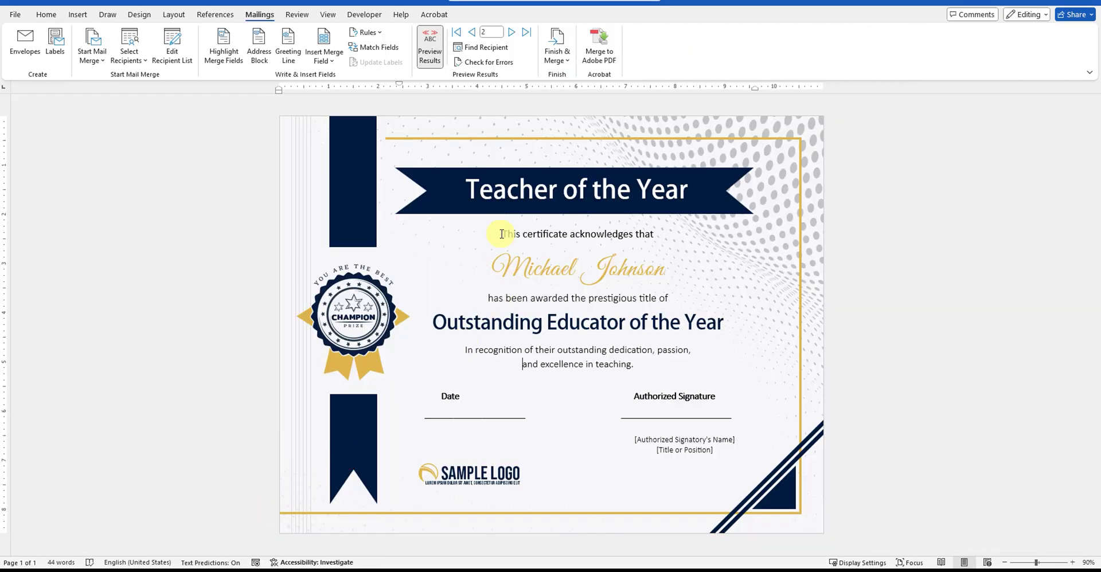
pyautogui.click(512, 34)
pyautogui.click(512, 34)
pyautogui.click(512, 34)
pyautogui.click(512, 34)
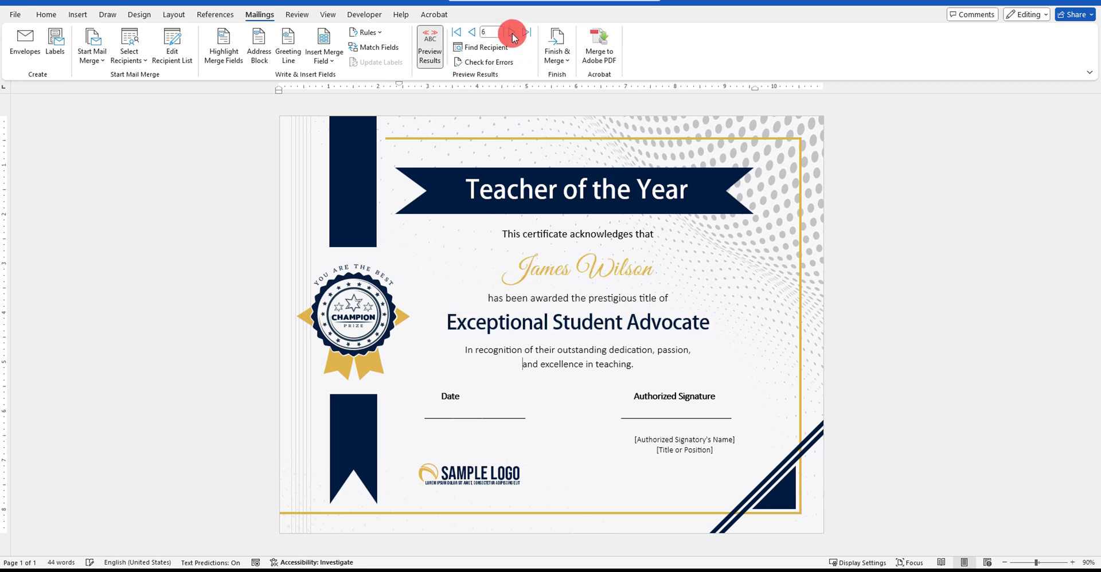
pyautogui.click(512, 34)
pyautogui.click(512, 34)
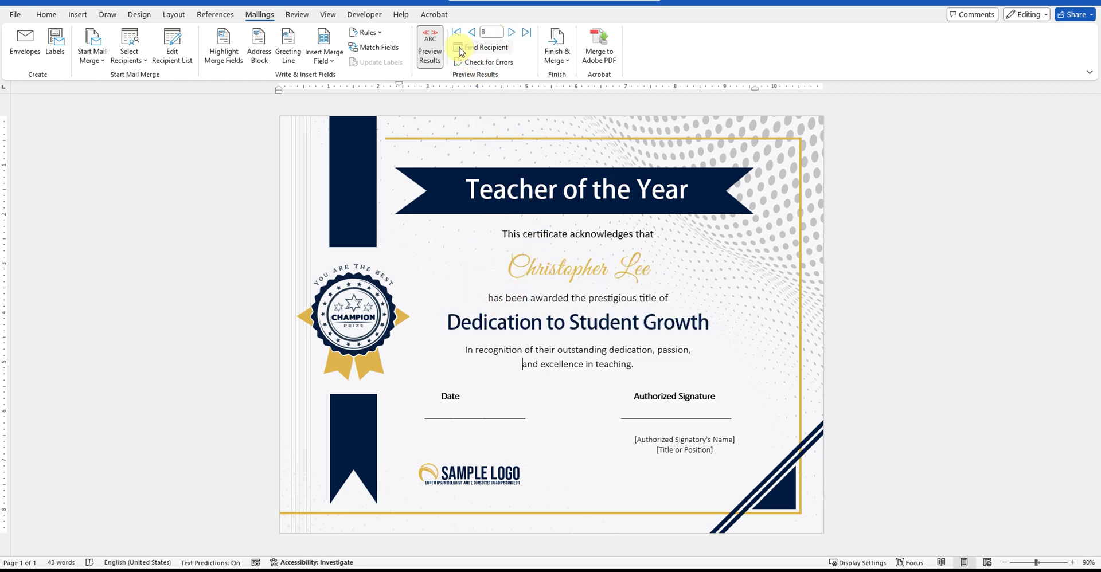
pyautogui.click(472, 32)
pyautogui.click(472, 32)
pyautogui.click(472, 32)
pyautogui.click(471, 32)
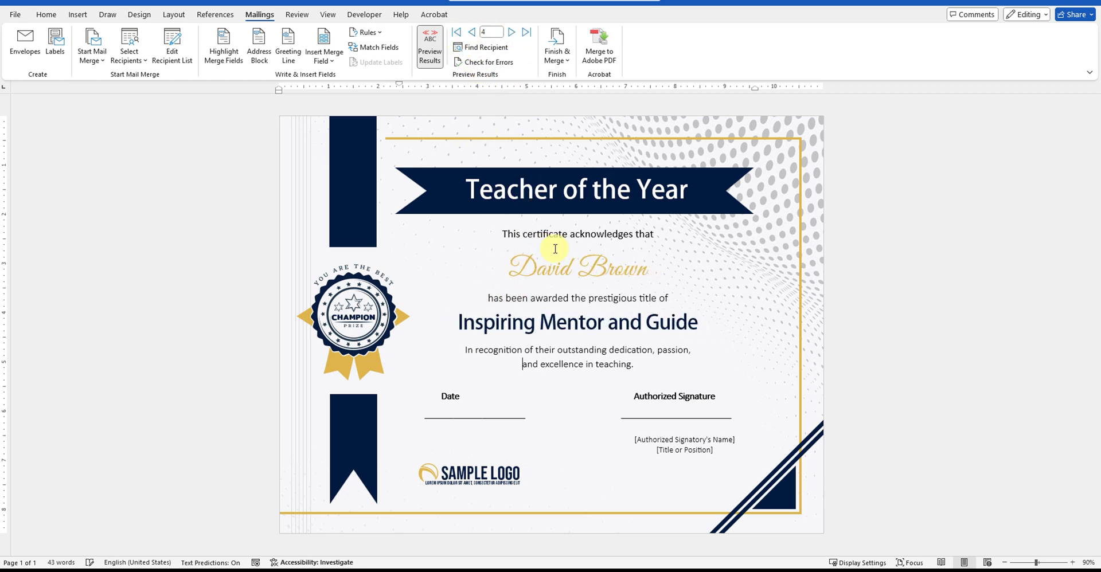
pyautogui.click(582, 308)
# Merge all records via Edit Individual Documents and scroll through the ten personalized certificates.
pyautogui.click(569, 60)
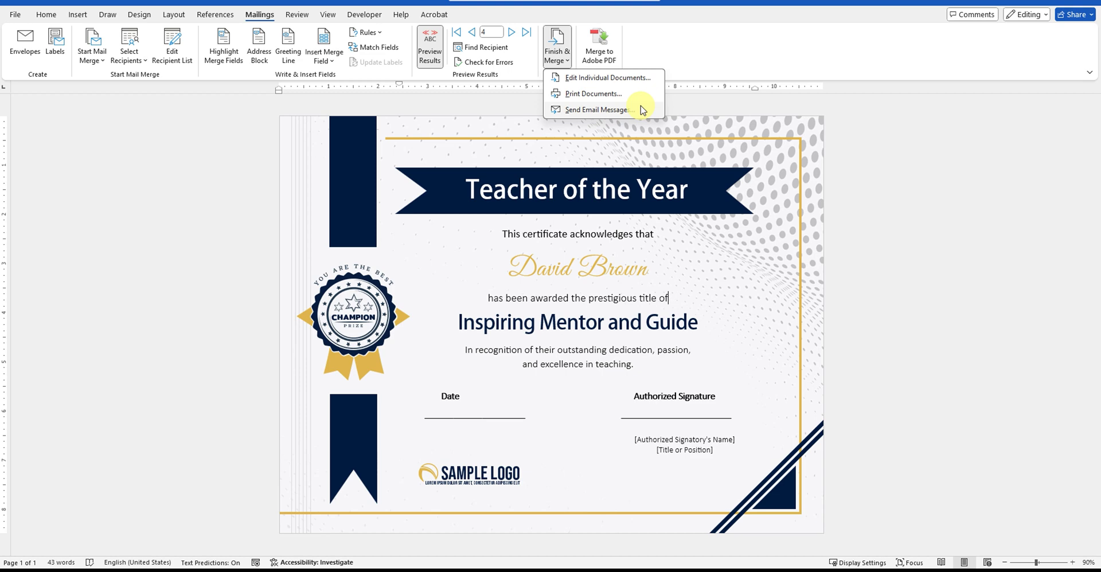
pyautogui.click(591, 80)
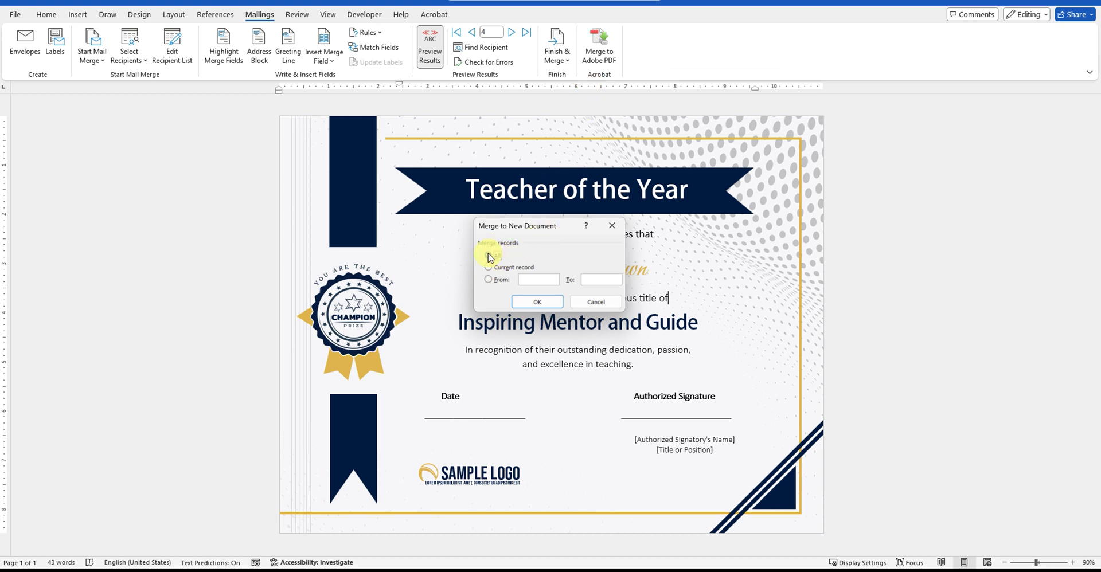
pyautogui.click(528, 302)
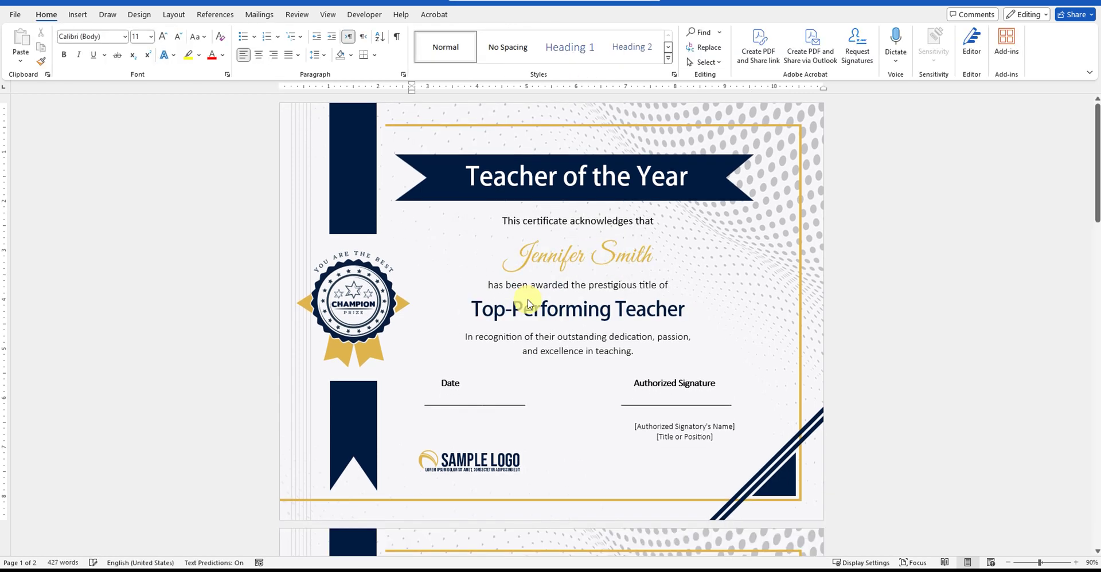
pyautogui.keyDown('ctrl'); pyautogui.scroll(-3, 497, 250); pyautogui.keyUp('ctrl')
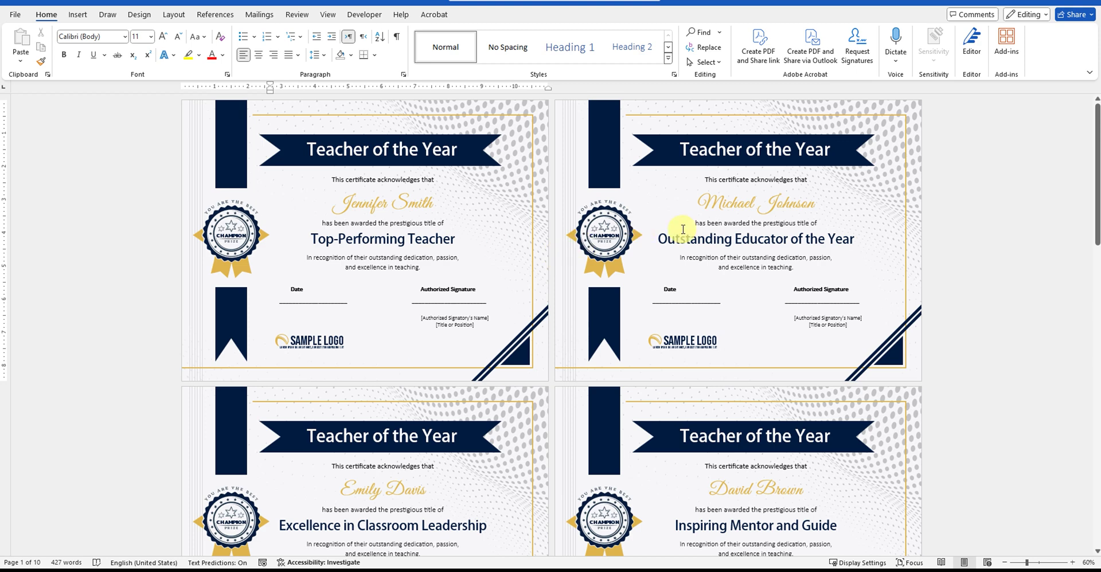
pyautogui.click(732, 212)
pyautogui.scroll(-1, 732, 212)
pyautogui.scroll(-5, 732, 212)
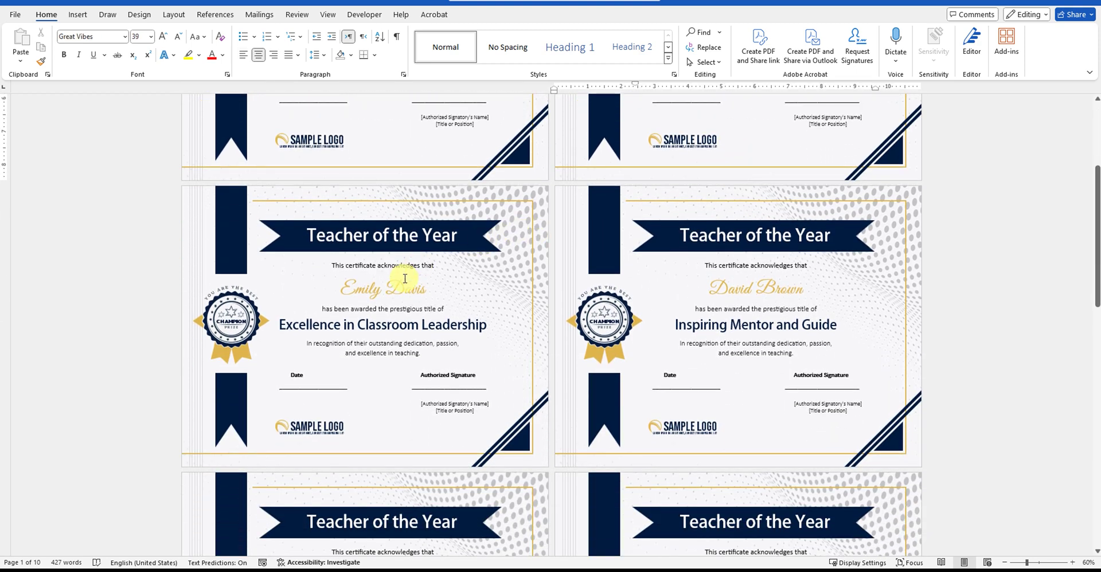